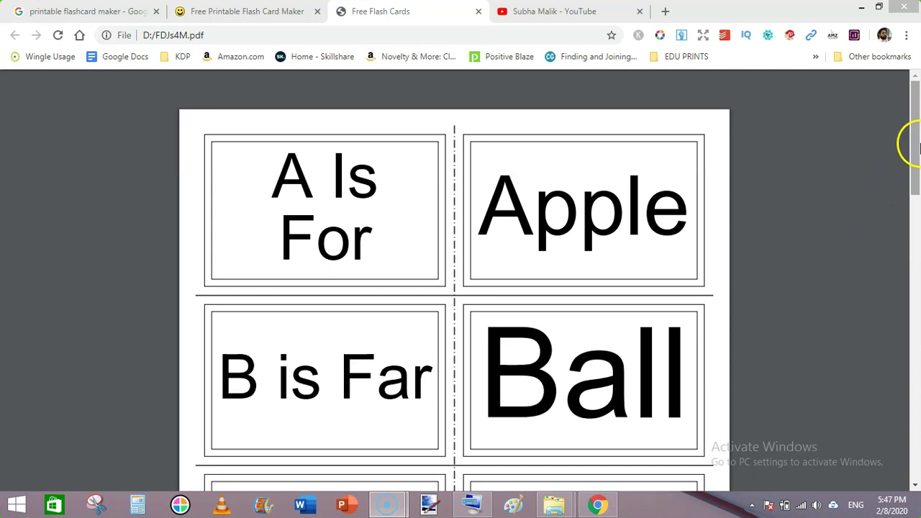
# Step: Scroll through the two-page FDJs4M flashcard PDF, briefly glancing at the YouTube tab
pyautogui.moveTo(916, 148); pyautogui.dragTo(916, 304)
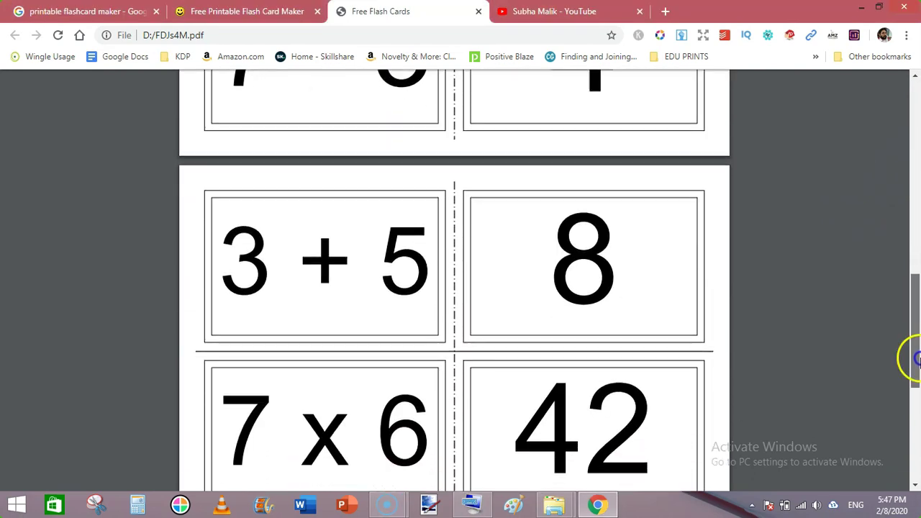
pyautogui.moveTo(916, 303); pyautogui.dragTo(902, 252)
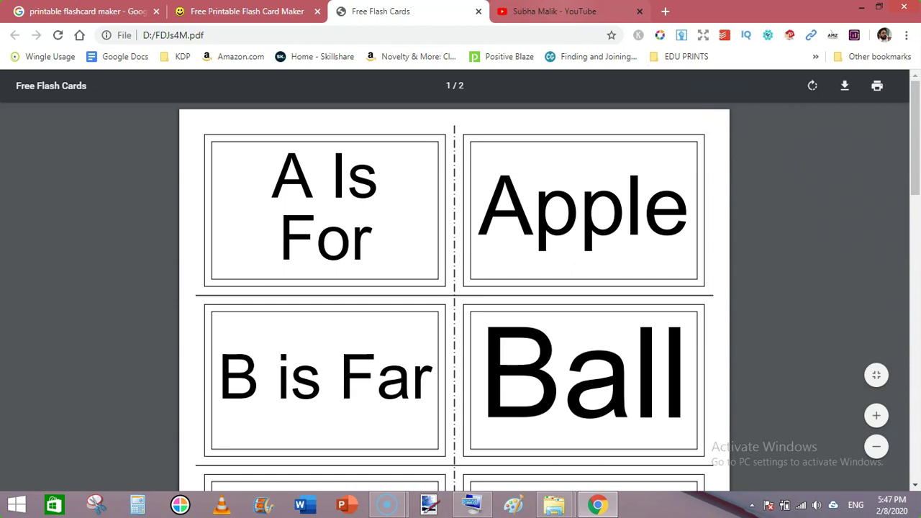
pyautogui.click(554, 10)
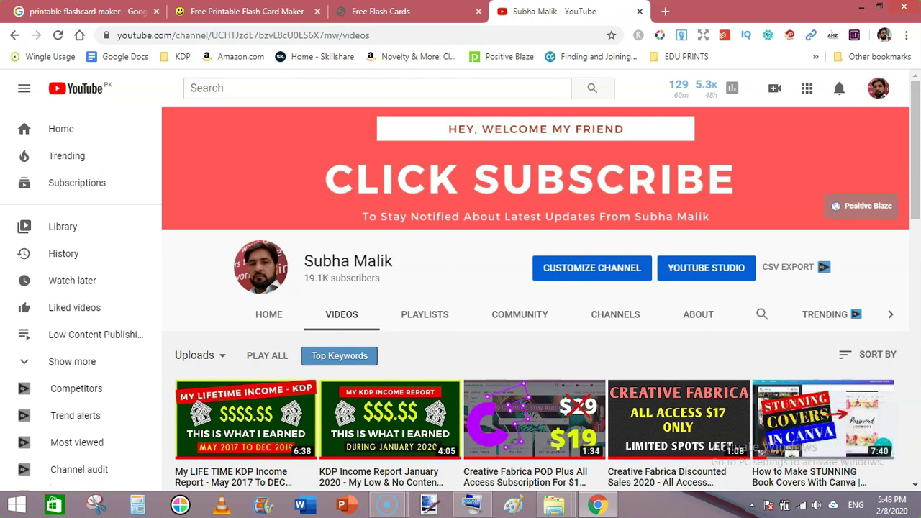
pyautogui.click(421, 11)
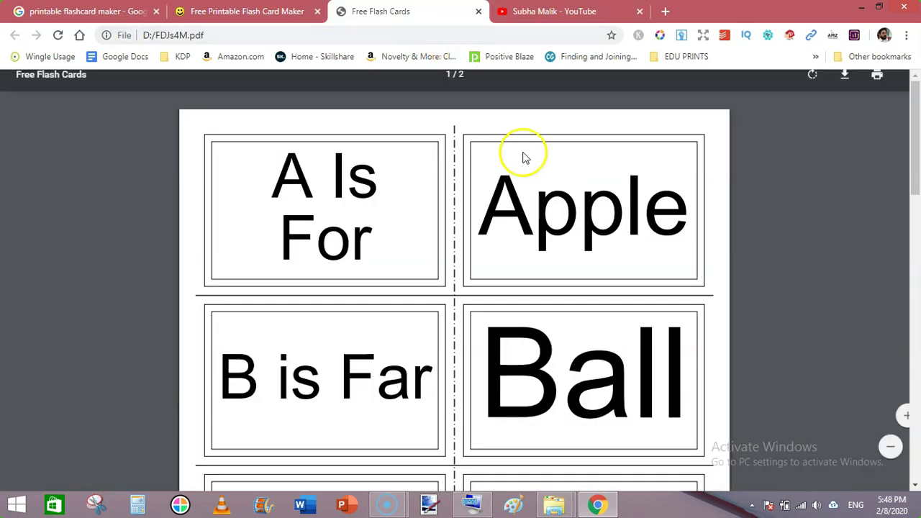
pyautogui.moveTo(914, 123)
pyautogui.mouseDown()
pyautogui.moveTo(918, 407)
pyautogui.moveTo(896, 115)
pyautogui.mouseUp()
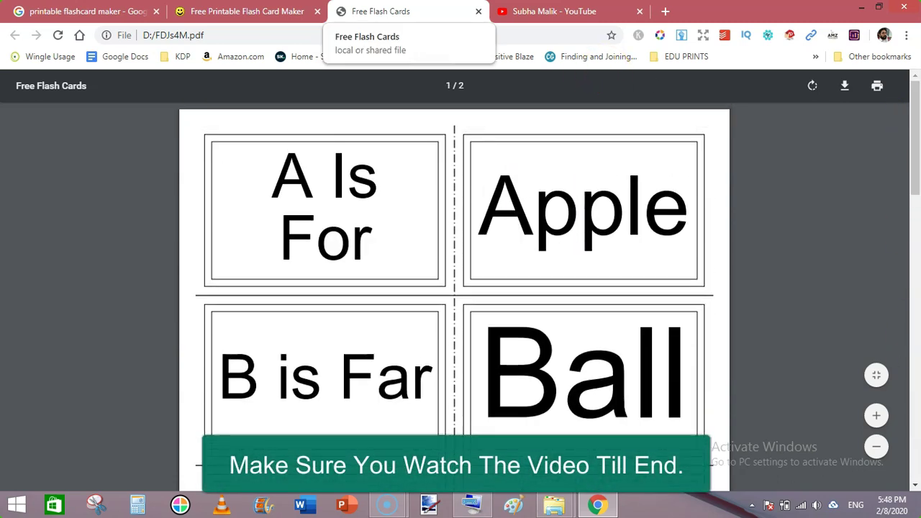
# Step: Try the empty Front and Back card fields, then go to the saved FDJs4M set page
pyautogui.click(79, 11)
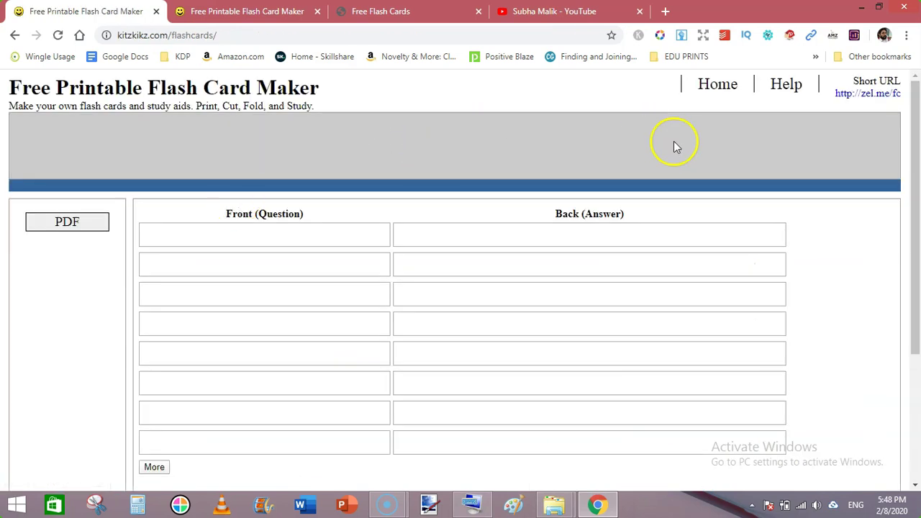
pyautogui.moveTo(918, 131); pyautogui.dragTo(915, 187)
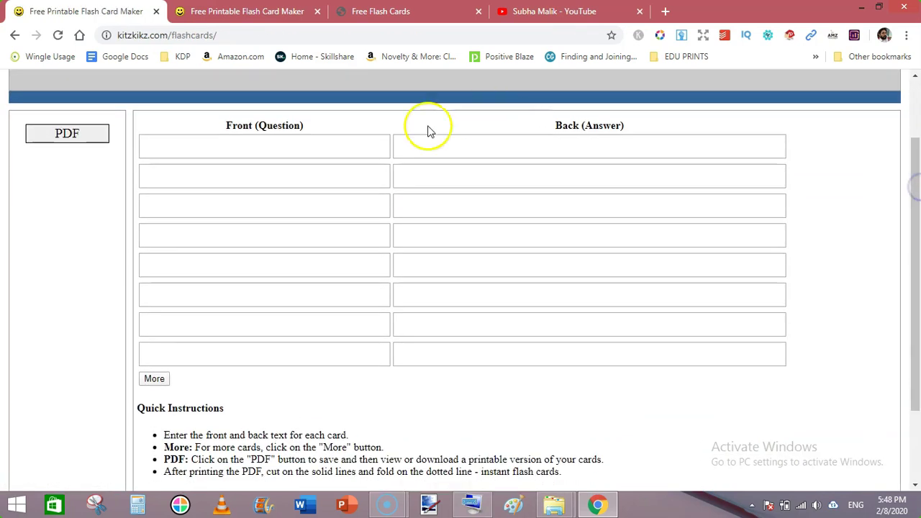
pyautogui.click(280, 146)
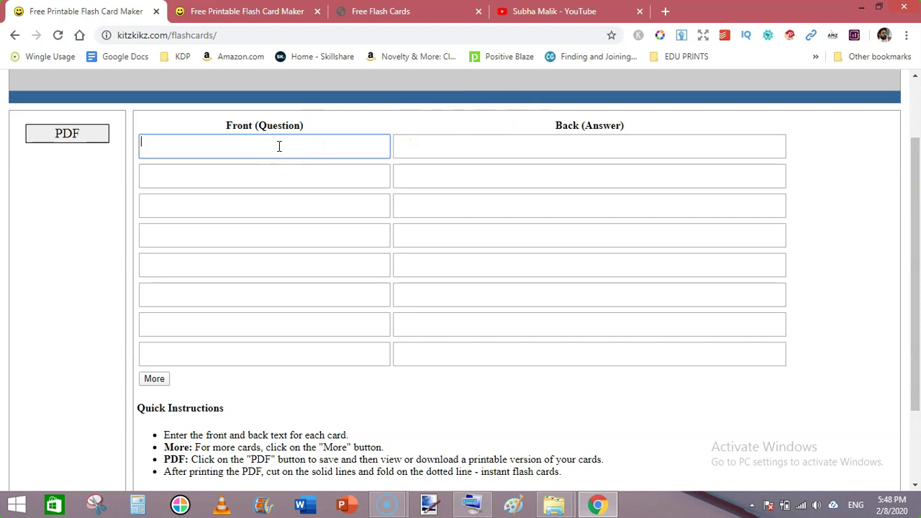
pyautogui.click(263, 177)
pyautogui.click(263, 208)
pyautogui.click(437, 155)
pyautogui.click(299, 146)
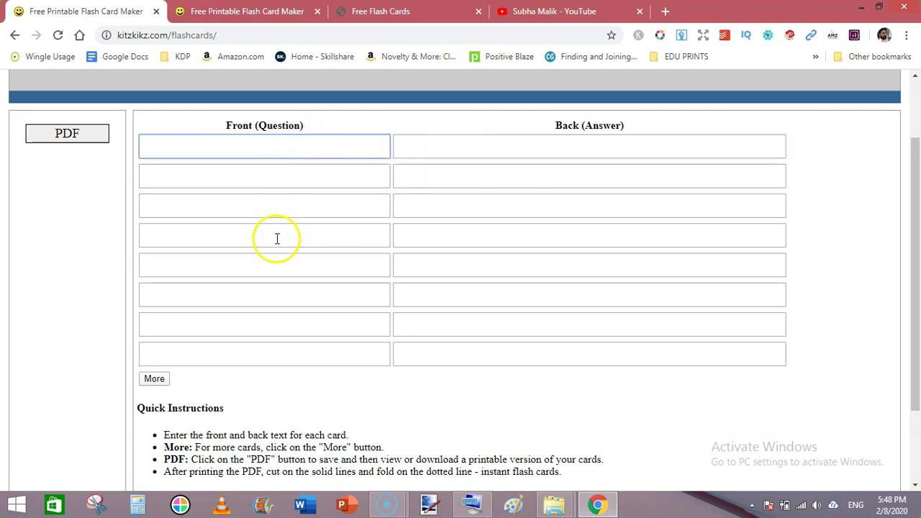
pyautogui.click(456, 144)
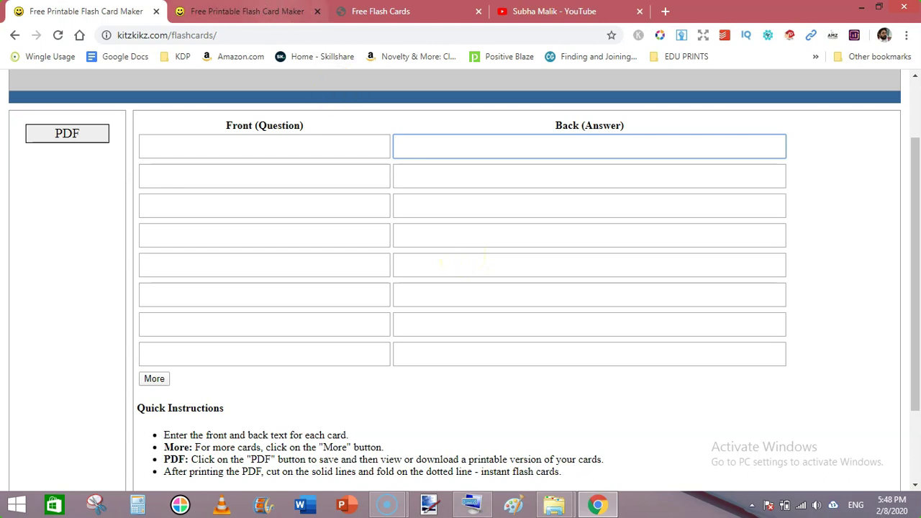
pyautogui.click(266, 11)
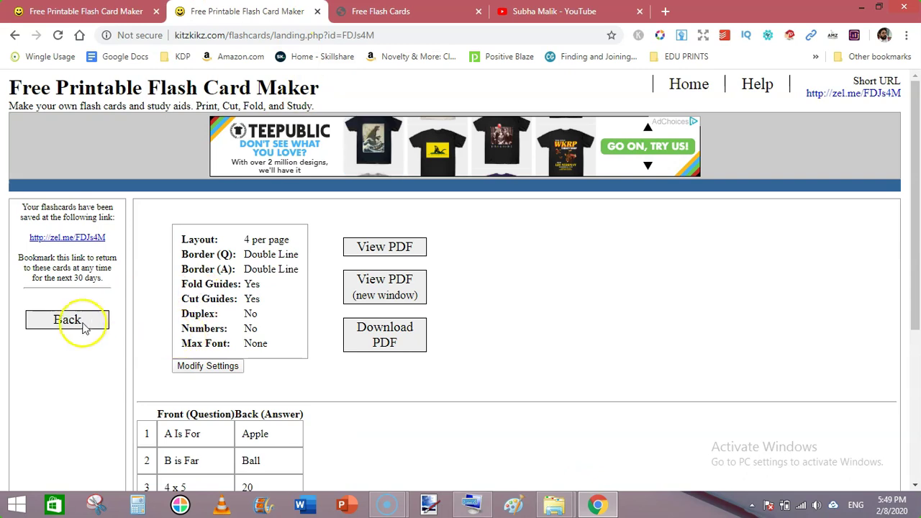
# Step: Return to the card editor and focus the 'A Is For' / 'Apple' card
pyautogui.click(77, 325)
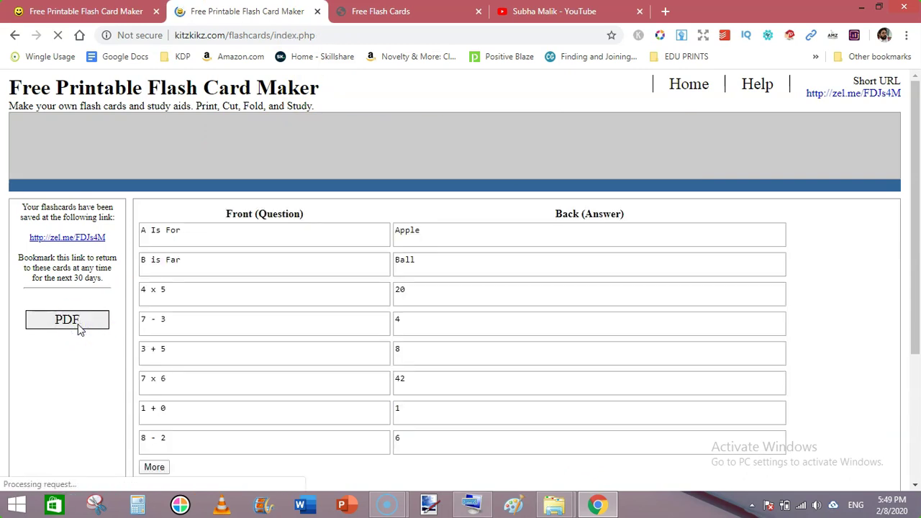
pyautogui.click(244, 240)
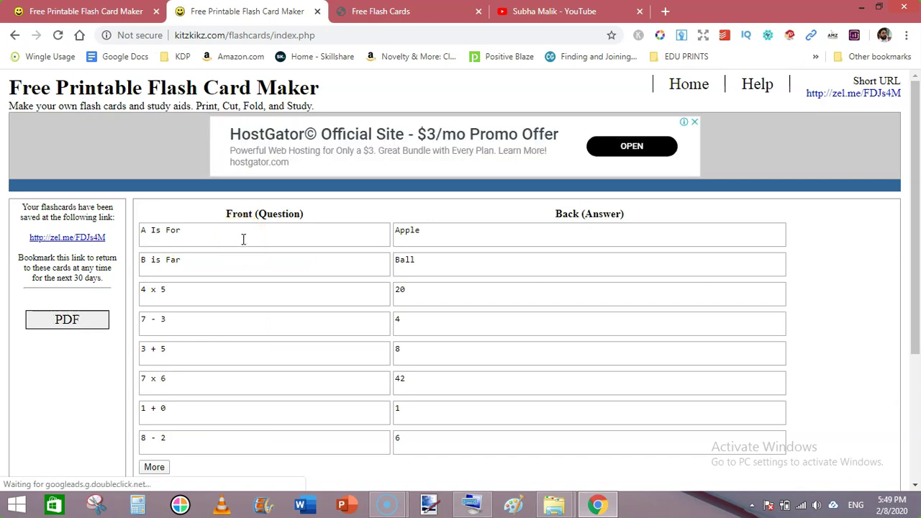
pyautogui.click(242, 239)
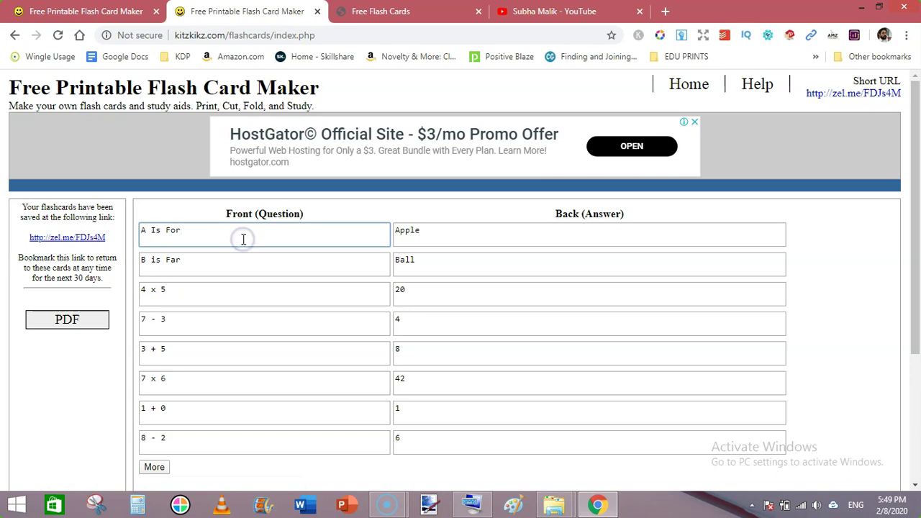
pyautogui.click(431, 238)
# Step: Step through the remaining saved cards: Ball, '4 x 5', '1 + 0' and '8 - 2'
pyautogui.click(236, 267)
pyautogui.click(438, 272)
pyautogui.click(259, 293)
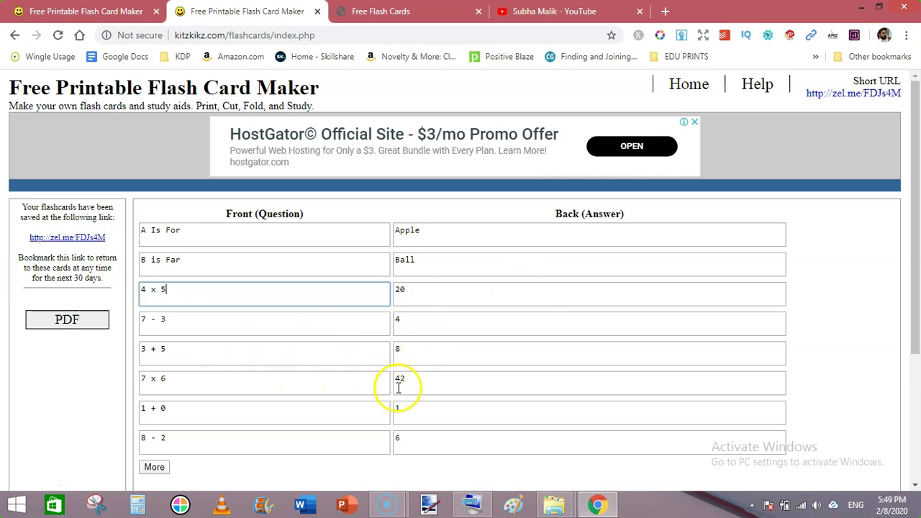
pyautogui.click(293, 416)
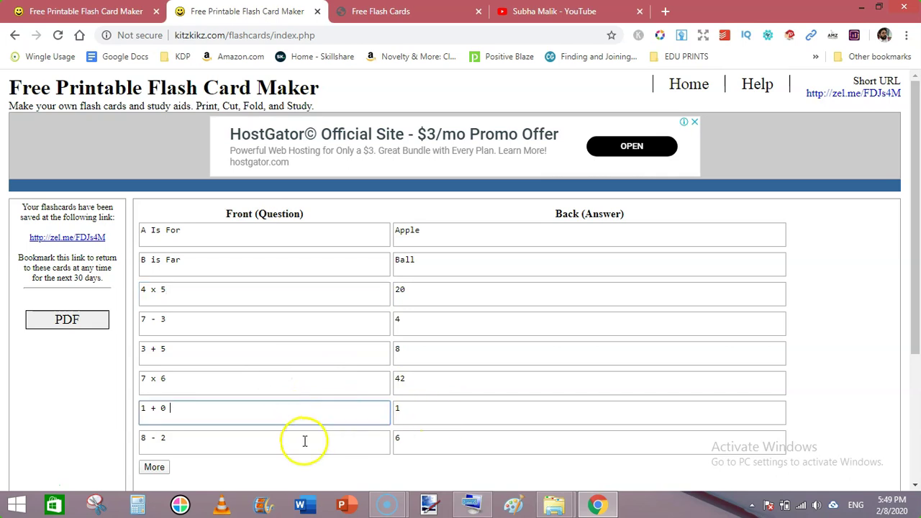
pyautogui.click(298, 443)
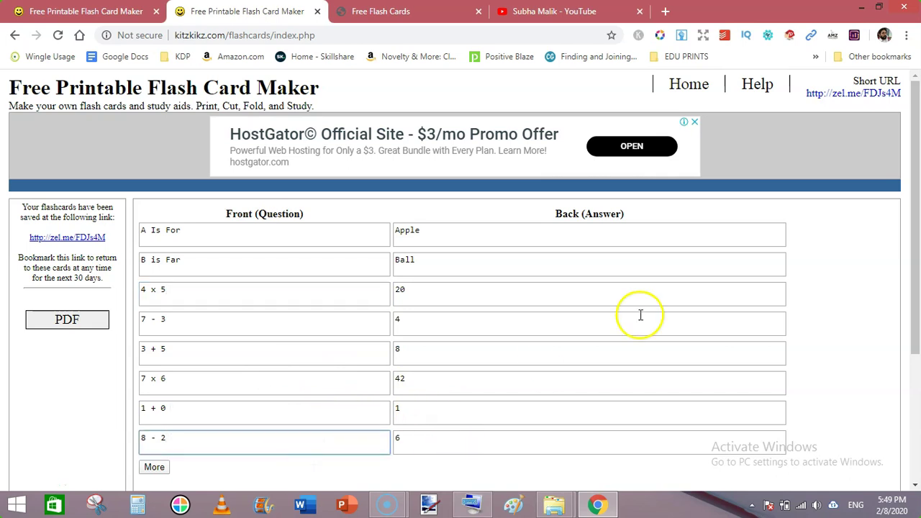
pyautogui.moveTo(916, 249); pyautogui.dragTo(918, 266)
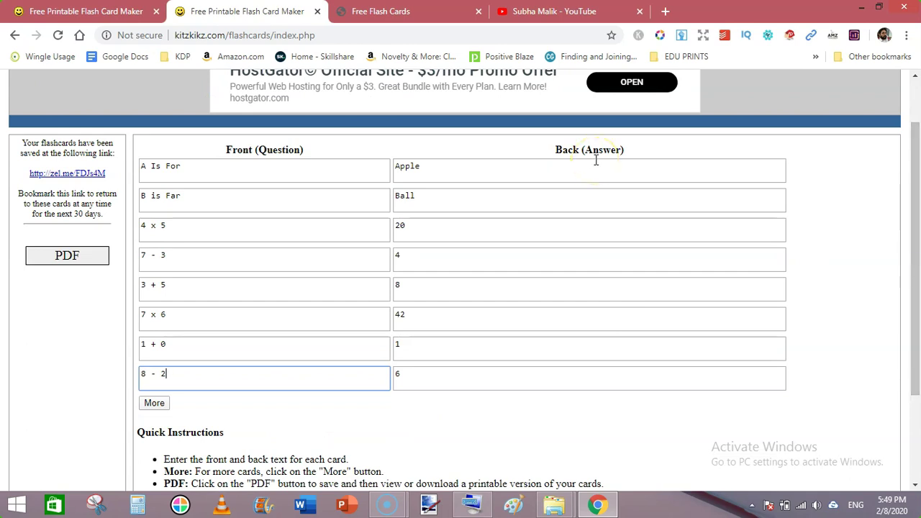
# Step: Regenerate and review the PDF, close both PDF tabs, and return to the set's summary
pyautogui.click(84, 259)
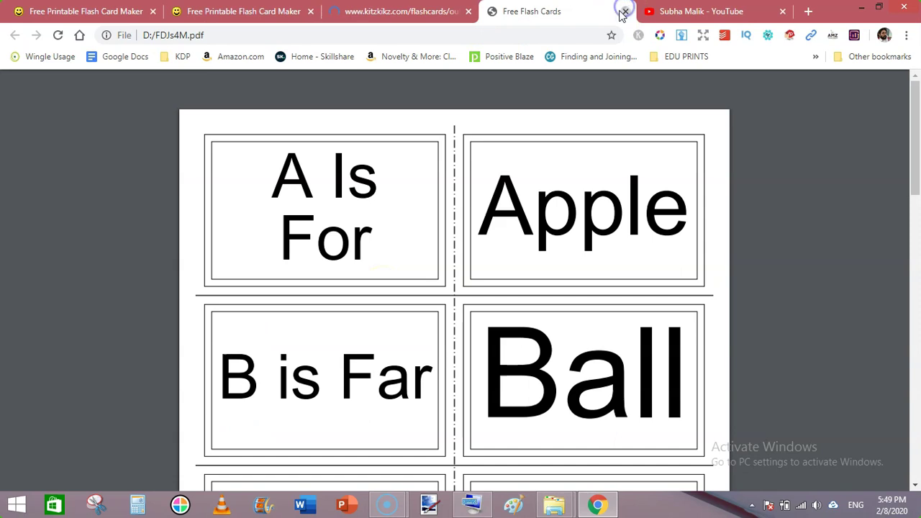
pyautogui.click(624, 11)
pyautogui.click(399, 12)
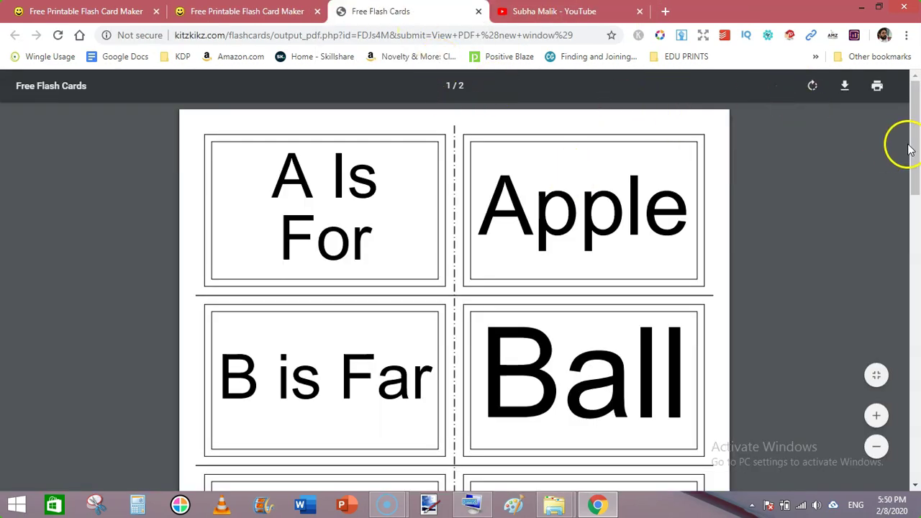
pyautogui.moveTo(915, 151)
pyautogui.mouseDown()
pyautogui.moveTo(915, 352)
pyautogui.moveTo(898, 153)
pyautogui.mouseUp()
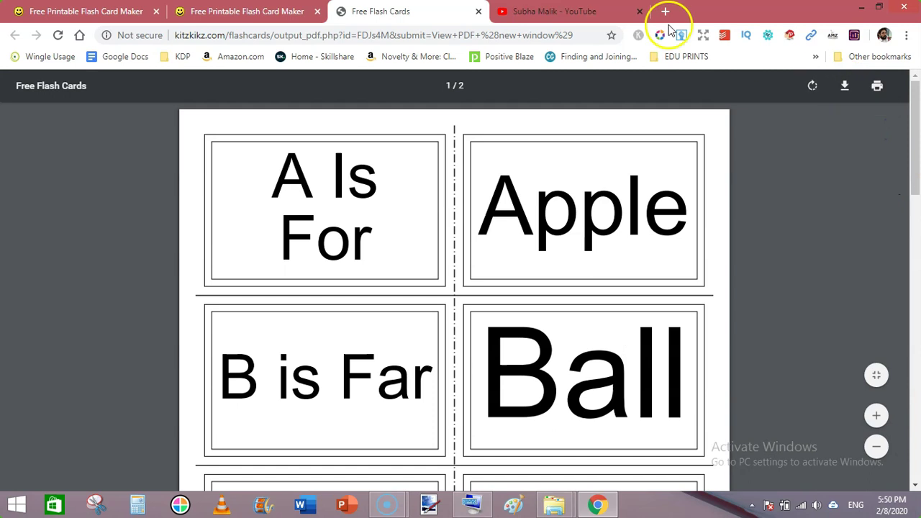
pyautogui.click(478, 13)
pyautogui.hotkey('ctrl', 'shift', 'Tab')
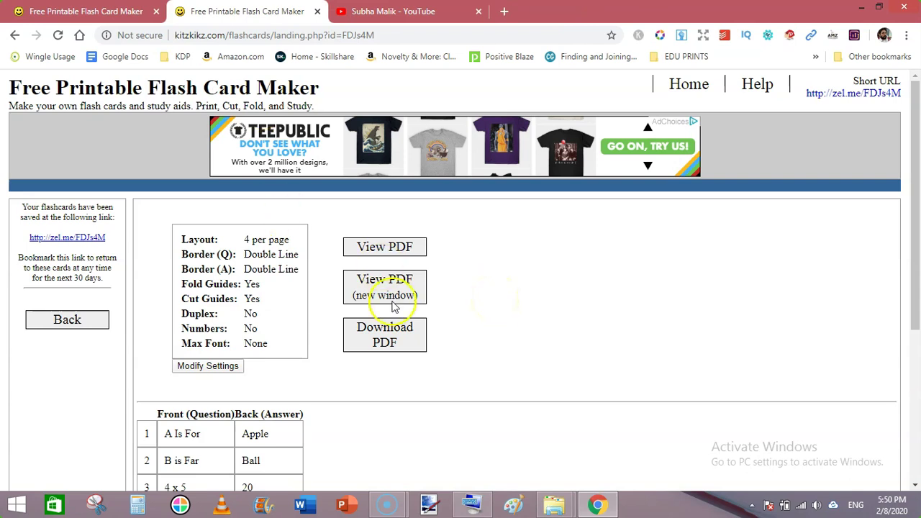
# Step: Change the PDF layout option to 2 cards per page
pyautogui.click(215, 369)
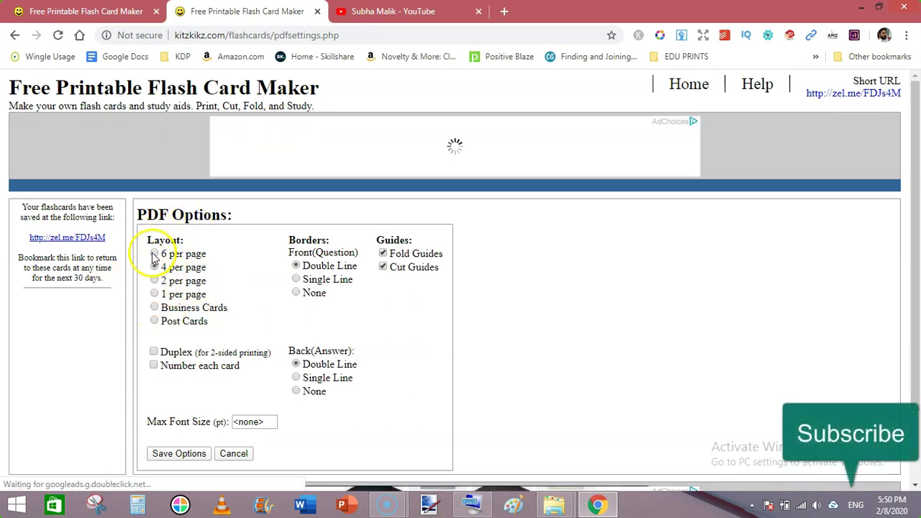
pyautogui.click(154, 281)
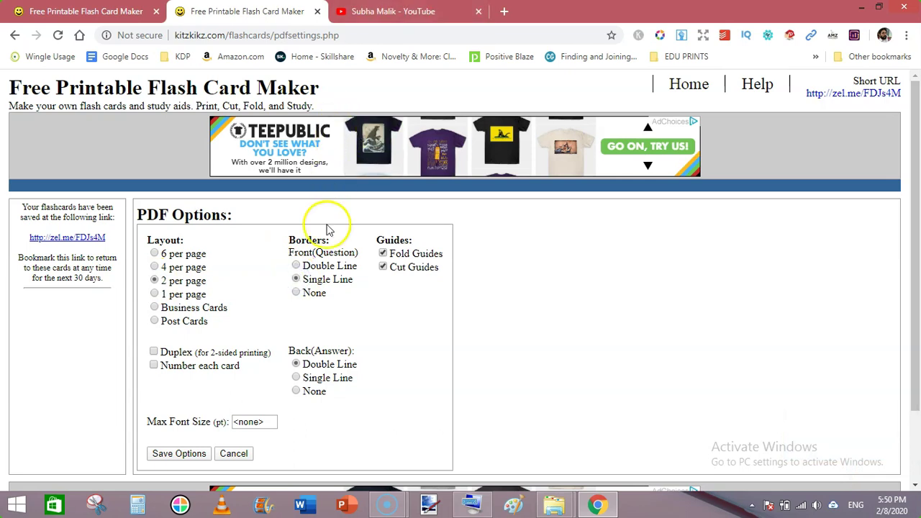
pyautogui.hotkey('ctrl', 'shift', 'Tab')
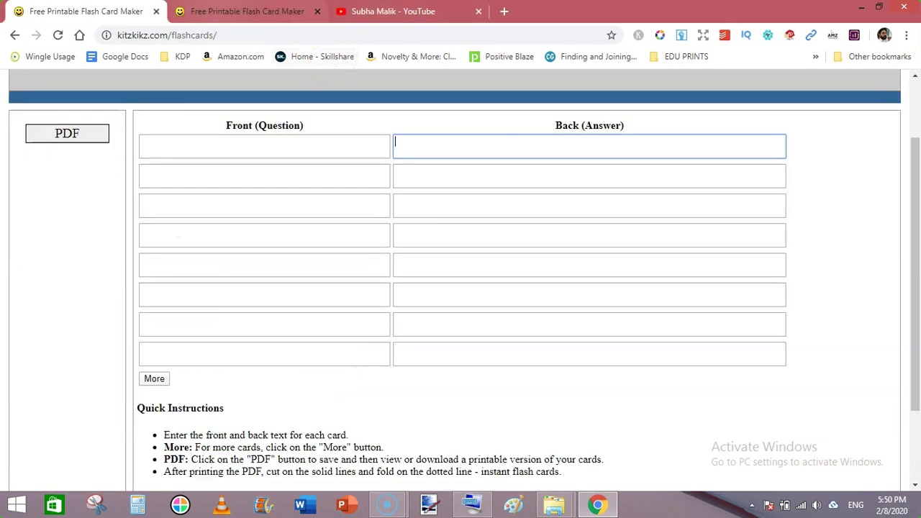
pyautogui.click(244, 11)
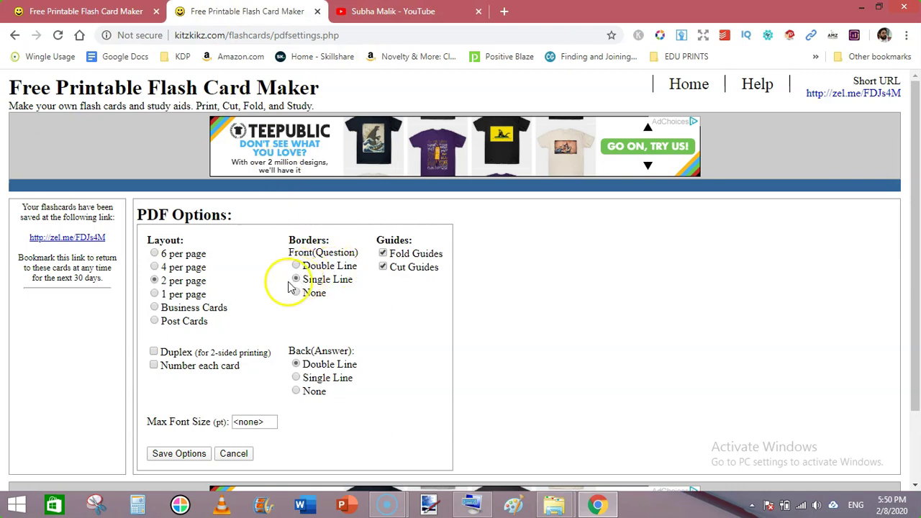
# Step: Save the 2-per-page, single-line-front options, preview the PDF, and return to the maker
pyautogui.click(174, 455)
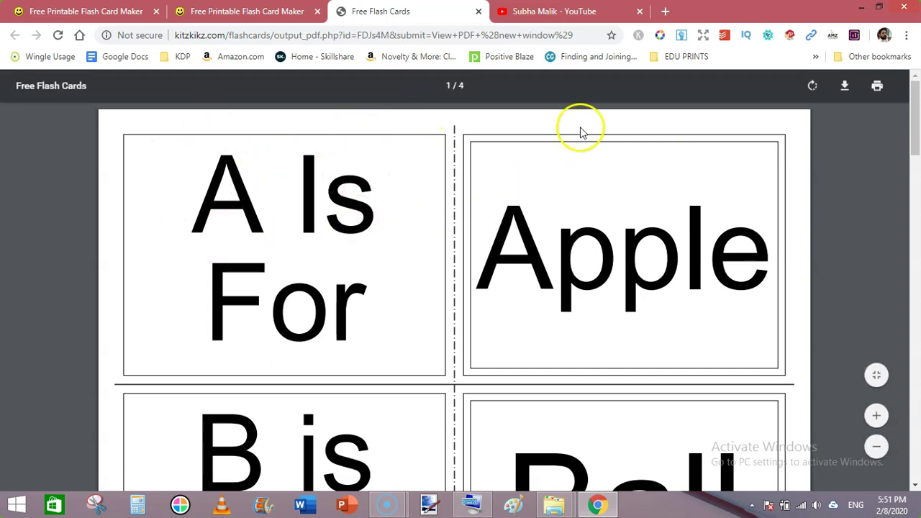
pyautogui.click(240, 9)
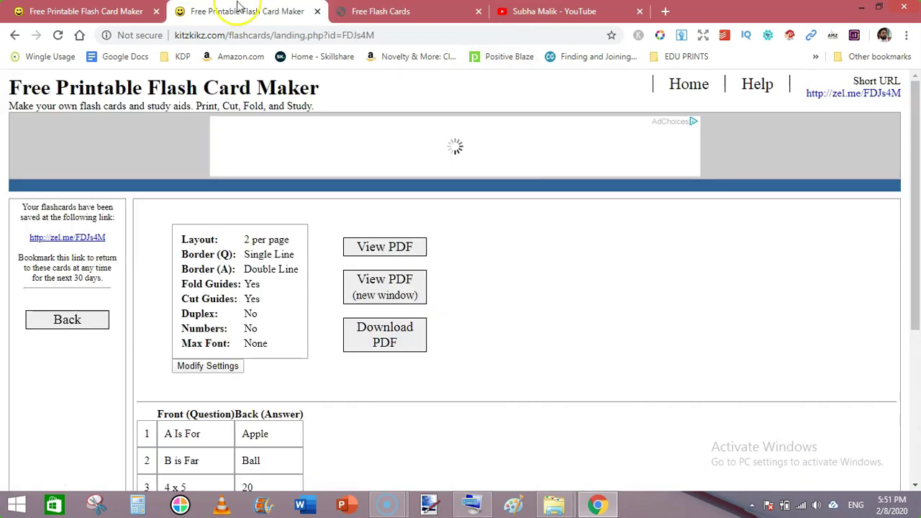
# Step: Switch the front border to Double Line, save, and compare with the earlier PDF
pyautogui.click(220, 367)
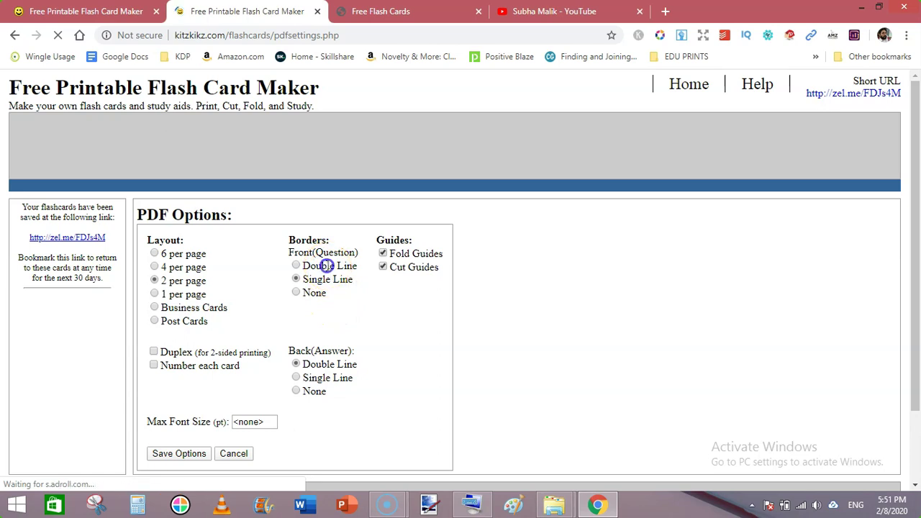
pyautogui.click(296, 265)
pyautogui.click(184, 453)
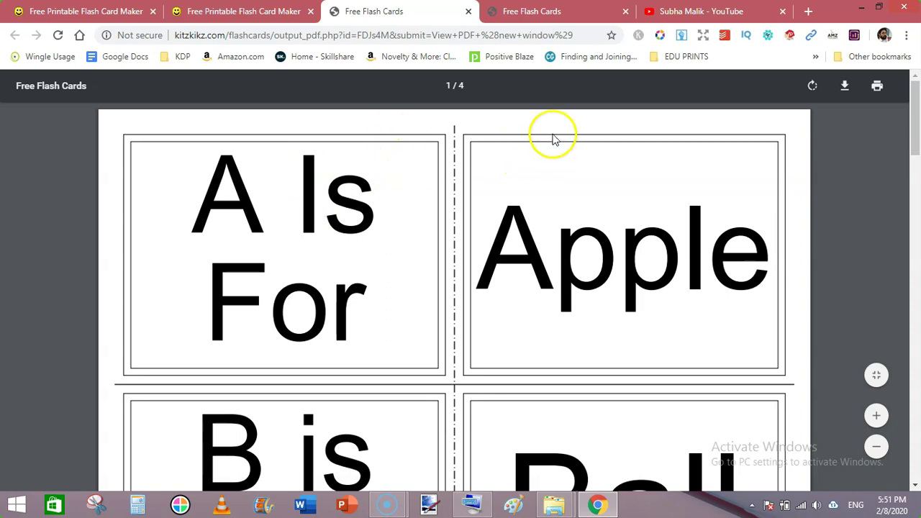
pyautogui.click(539, 11)
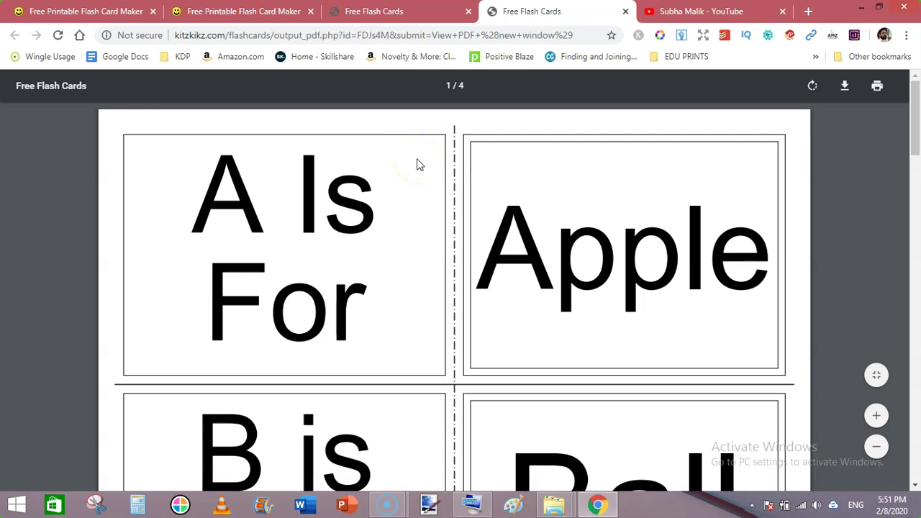
# Step: Set the card fronts' border to None and save the PDF options
pyautogui.click(237, 11)
pyautogui.click(207, 369)
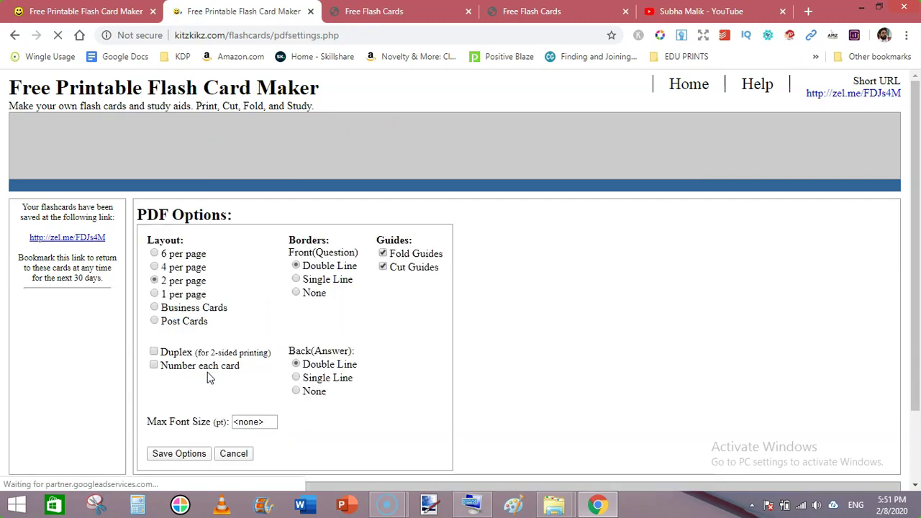
pyautogui.click(295, 292)
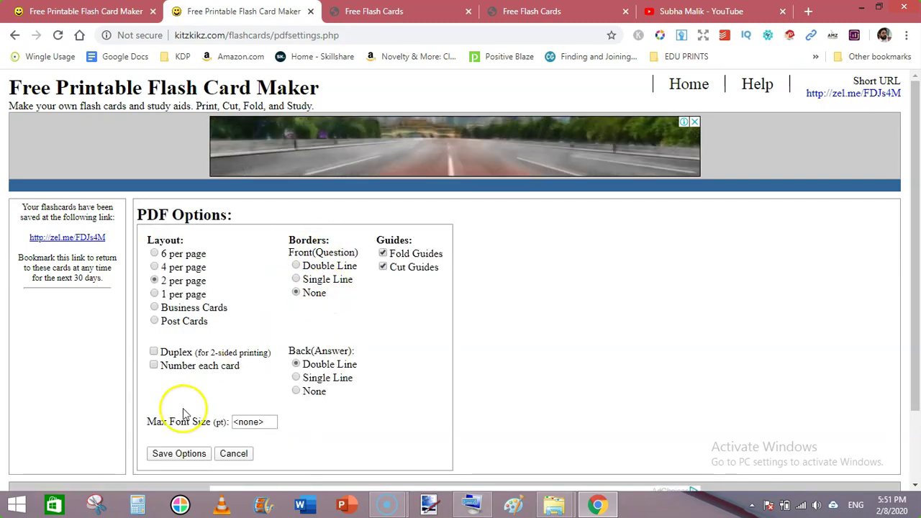
pyautogui.click(176, 455)
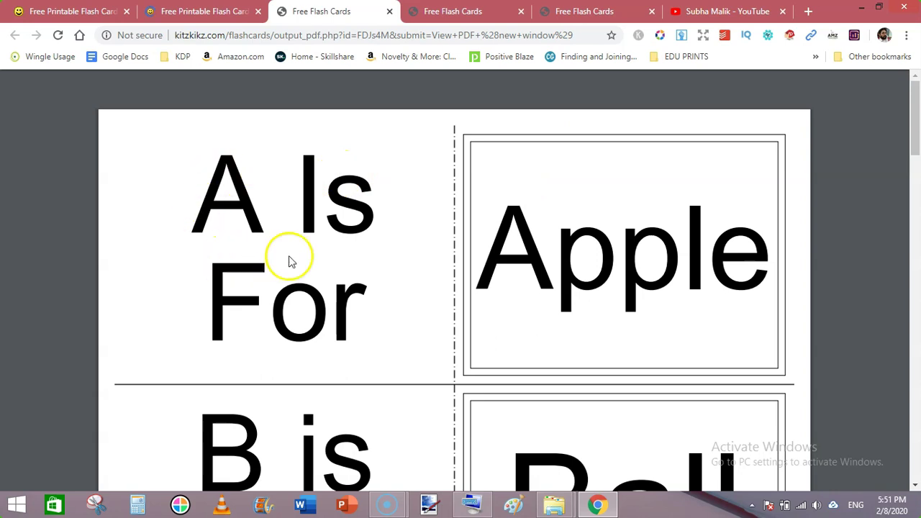
# Step: Check page 2 of the borderless-front PDF, then return to the flash card maker
pyautogui.moveTo(912, 101)
pyautogui.moveTo(913, 101); pyautogui.dragTo(916, 188)
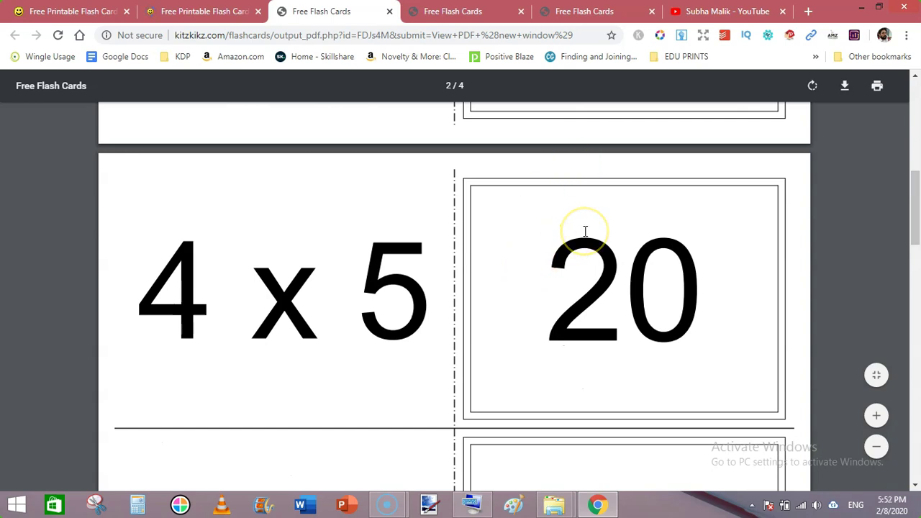
pyautogui.click(194, 11)
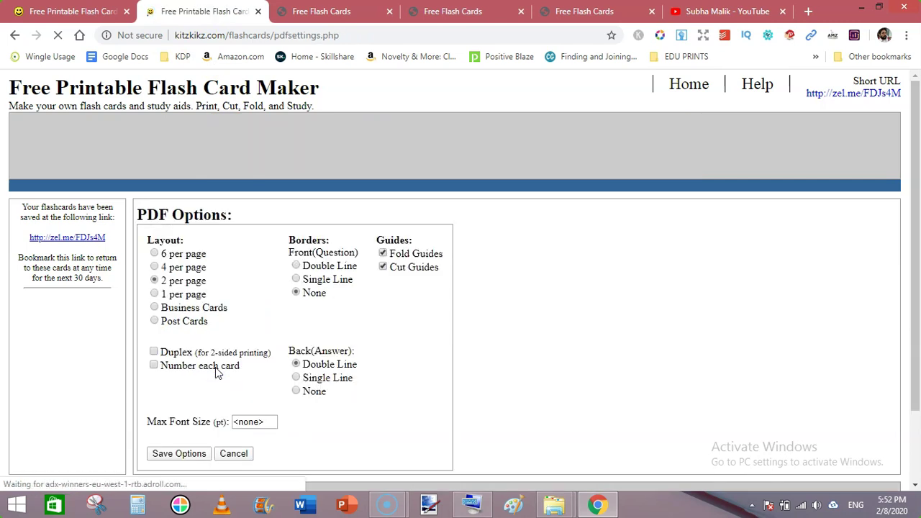
# Step: Set the Back (Answer) border to None and save the options
pyautogui.click(297, 376)
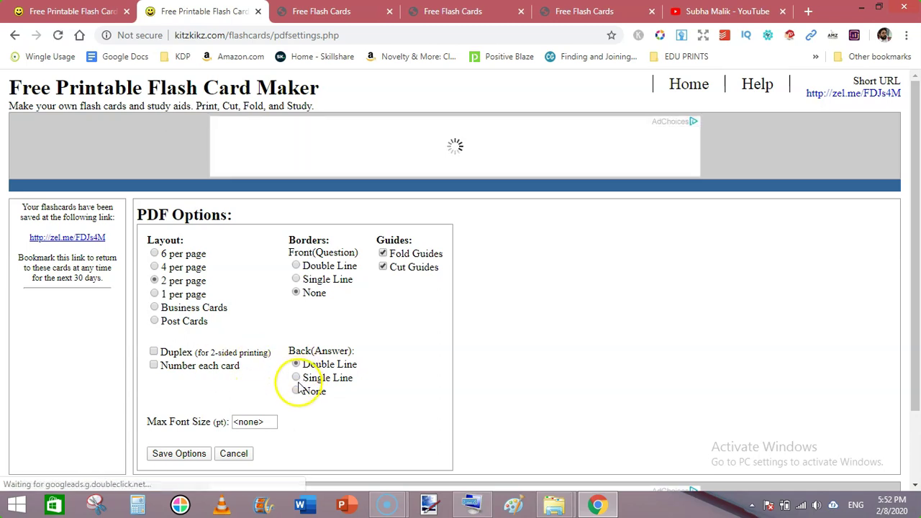
pyautogui.click(161, 453)
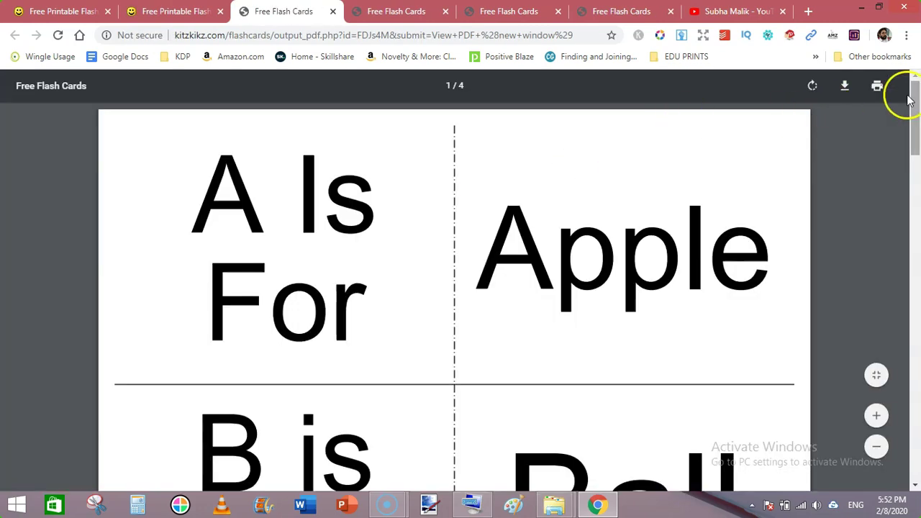
# Step: Zoom the borderless-card PDF out three times so several whole pages show at once
pyautogui.moveTo(914, 112)
pyautogui.mouseDown()
pyautogui.moveTo(916, 190)
pyautogui.moveTo(906, 111)
pyautogui.mouseUp()
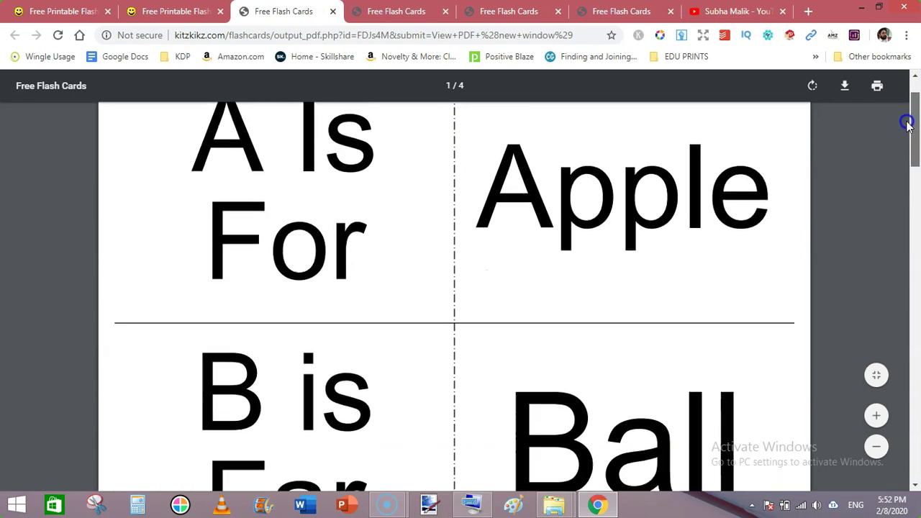
pyautogui.click(876, 446)
pyautogui.click(876, 447)
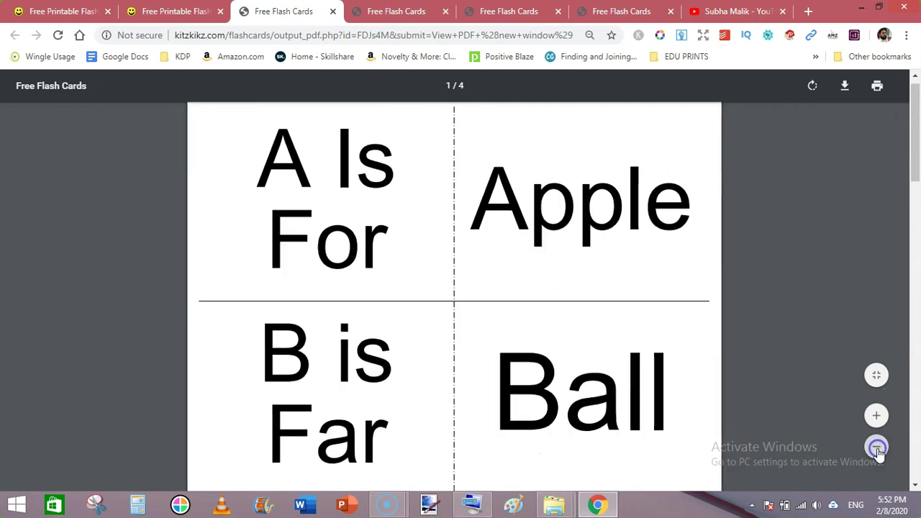
pyautogui.click(876, 447)
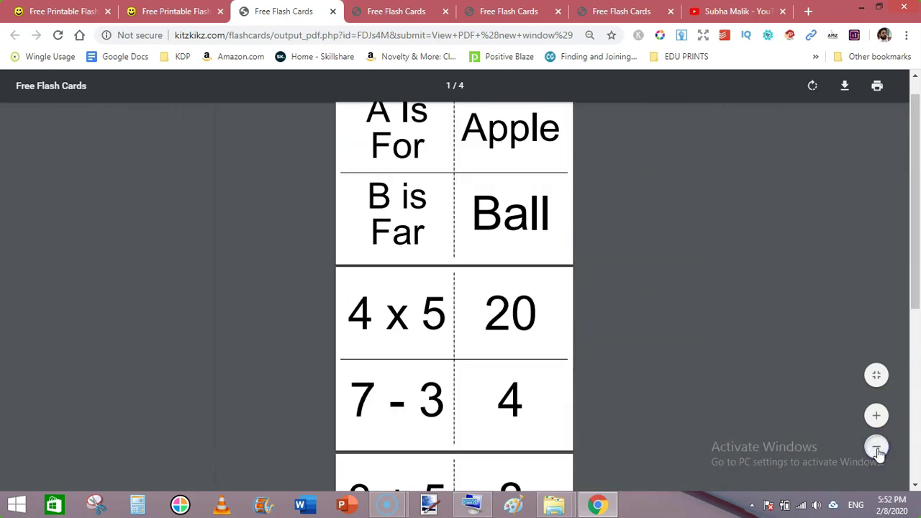
pyautogui.moveTo(908, 257); pyautogui.dragTo(913, 227)
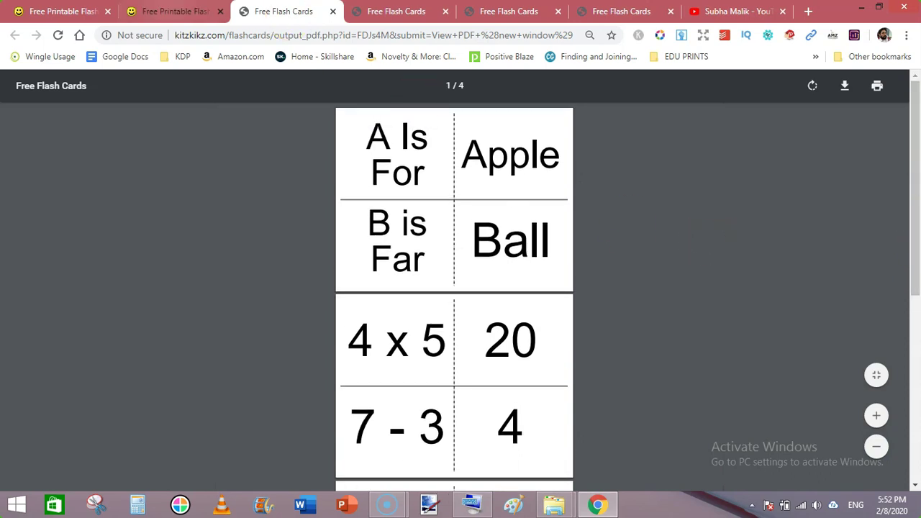
# Step: Save the layout as 4 cards per page and open the regenerated PDF
pyautogui.click(175, 10)
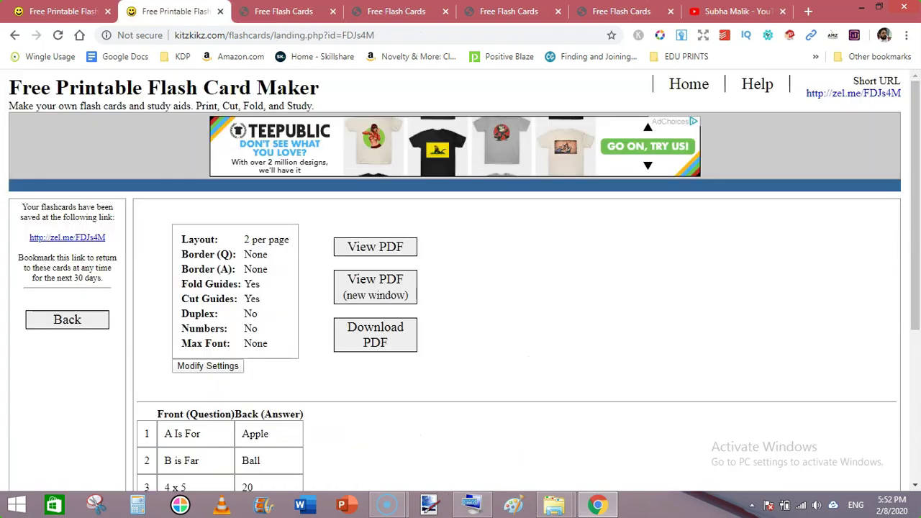
pyautogui.click(219, 367)
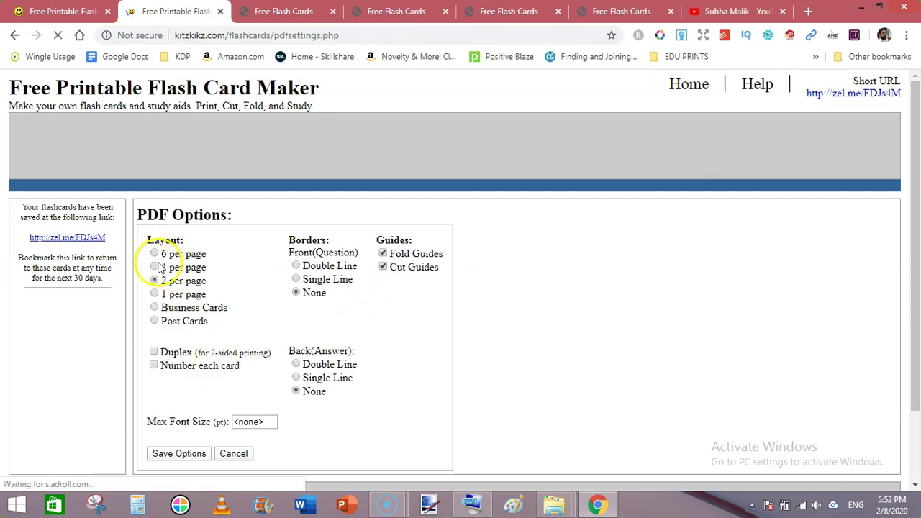
pyautogui.click(154, 267)
pyautogui.click(187, 456)
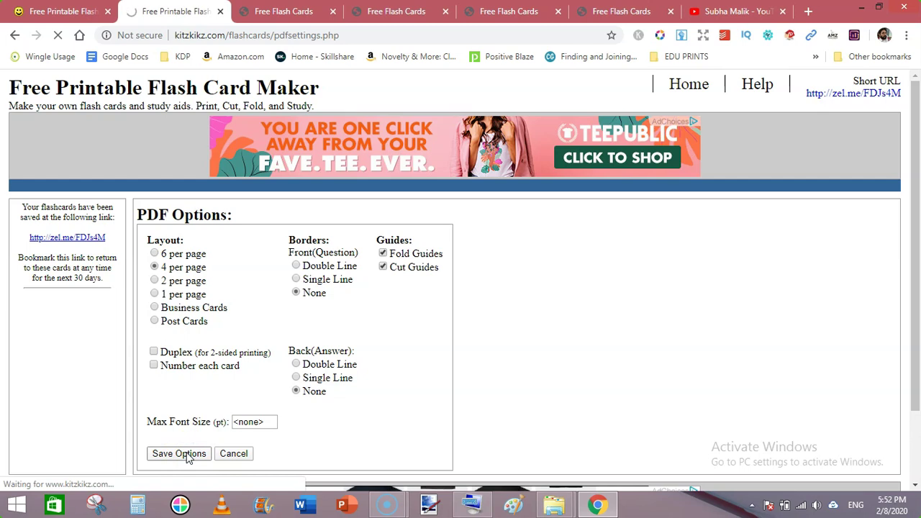
pyautogui.click(366, 286)
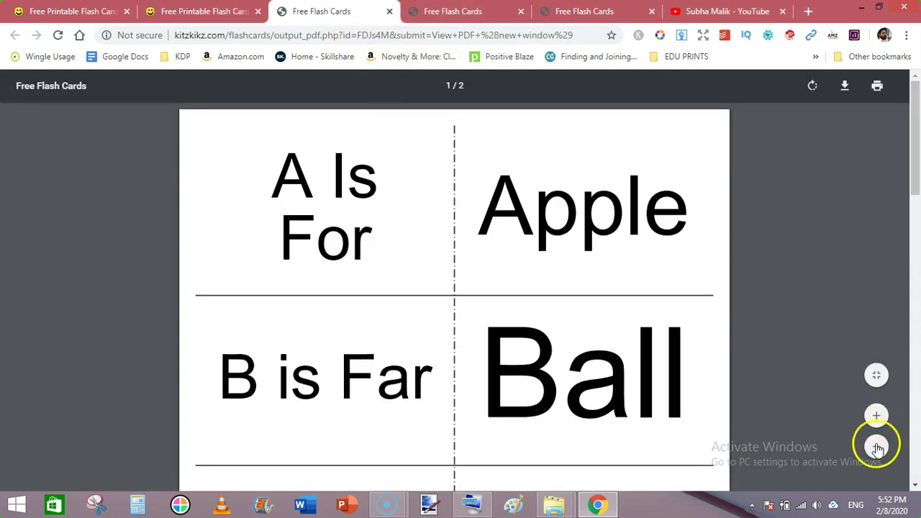
# Step: Zoom out the four-per-page PDF to see cards like 4 x 5 and 7 - 3, then return to settings
pyautogui.click(876, 446)
pyautogui.click(876, 446)
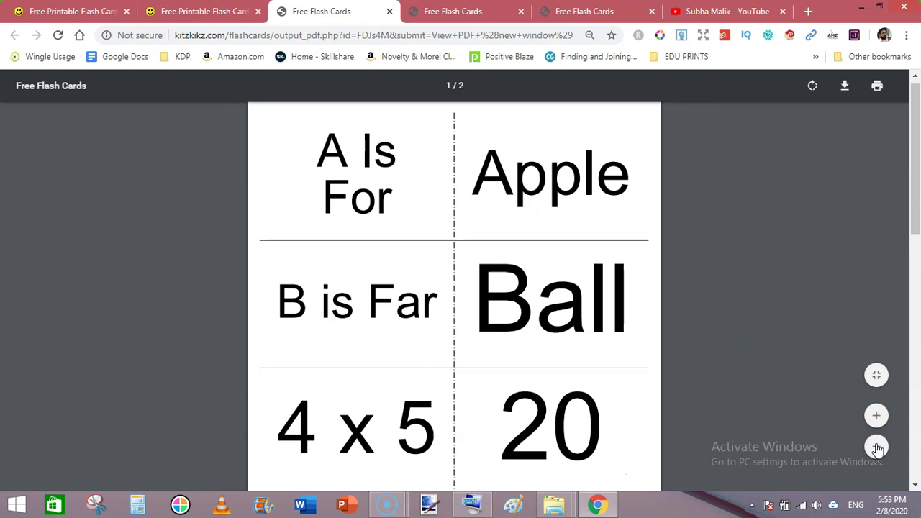
pyautogui.click(876, 447)
pyautogui.click(876, 447)
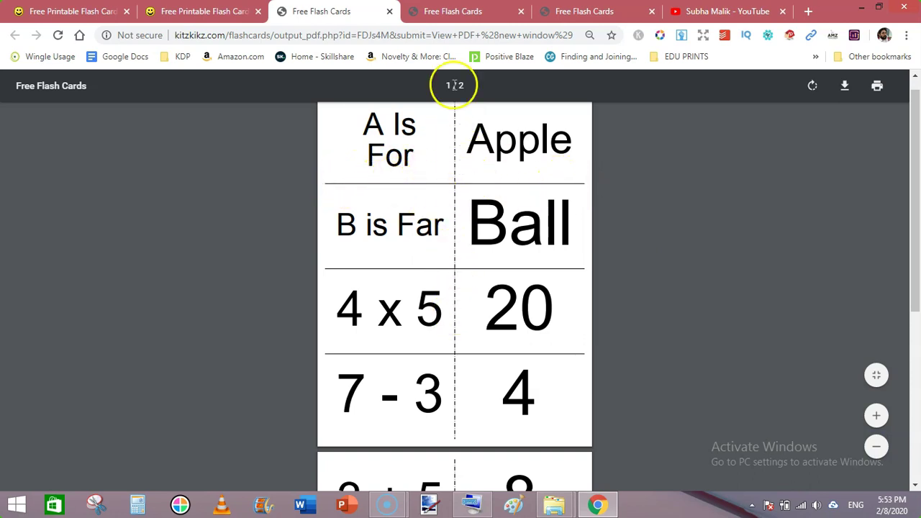
pyautogui.click(191, 11)
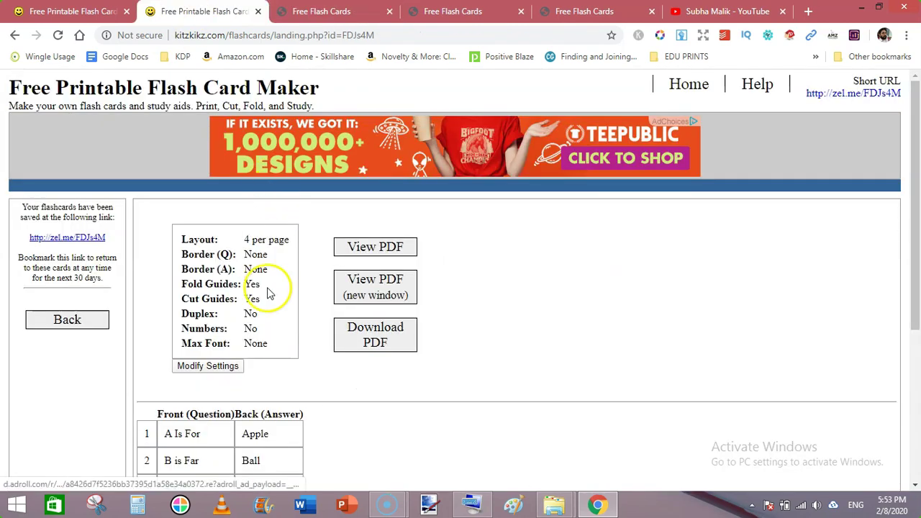
# Step: Save Single Line borders for the front and back sides, then close an extra PDF tab
pyautogui.click(225, 366)
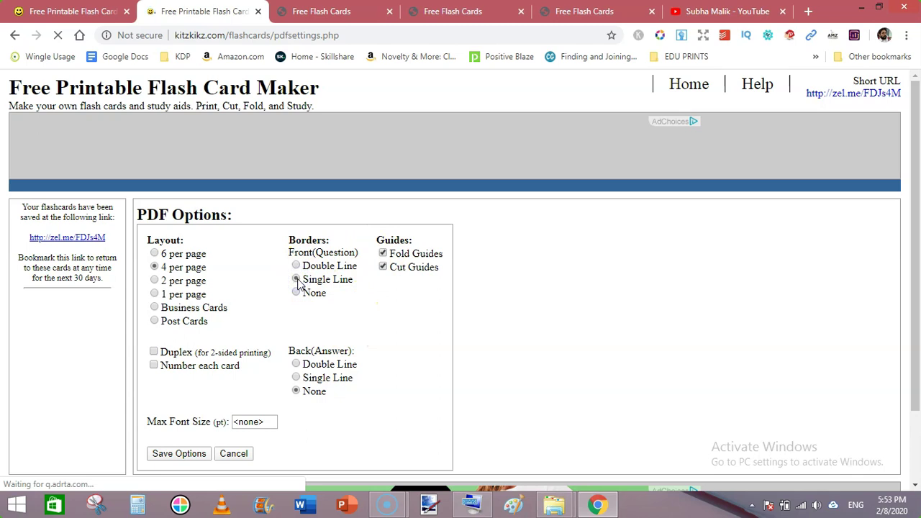
pyautogui.click(298, 378)
pyautogui.click(177, 454)
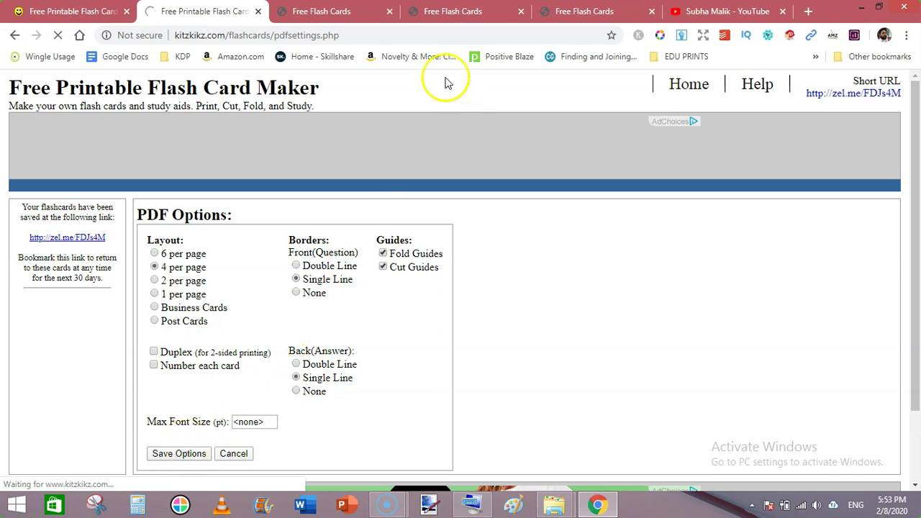
pyautogui.click(389, 11)
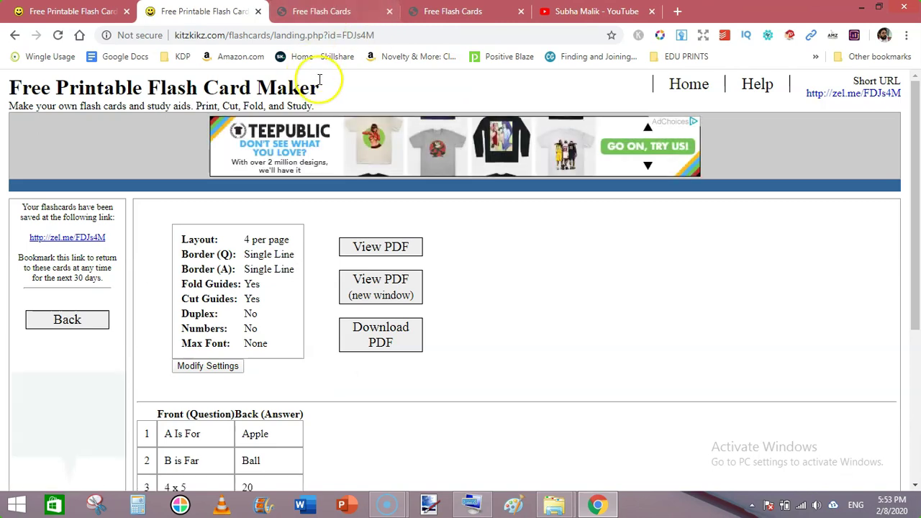
# Step: Preview the single-line-bordered, four-per-page PDF zoomed out, then return to the settings summary
pyautogui.click(388, 291)
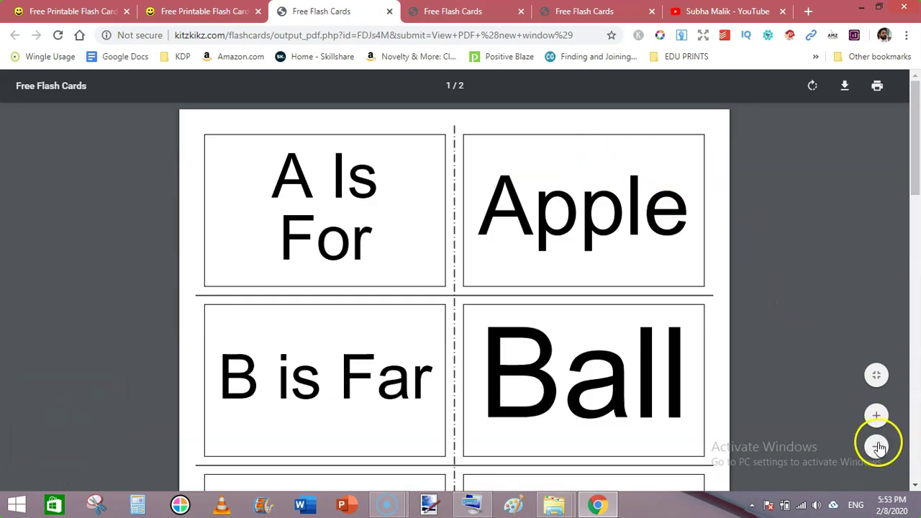
pyautogui.click(876, 447)
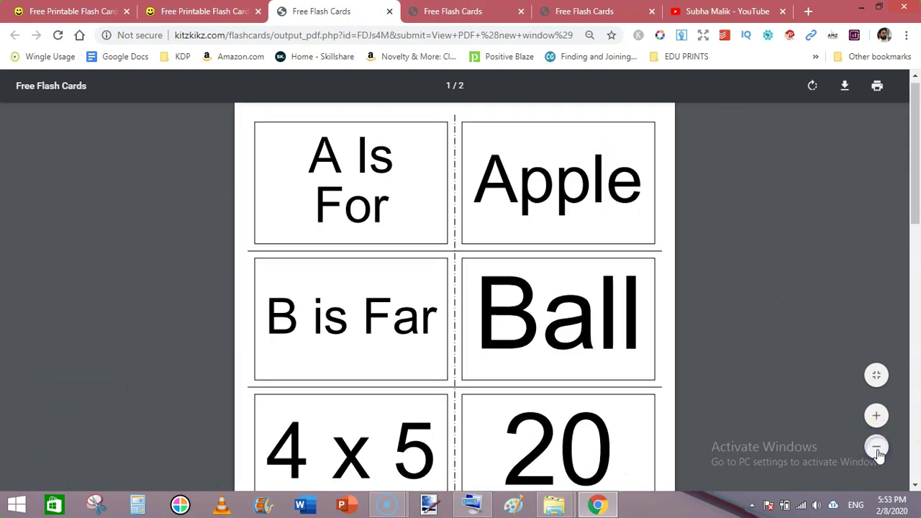
pyautogui.click(876, 446)
pyautogui.click(876, 447)
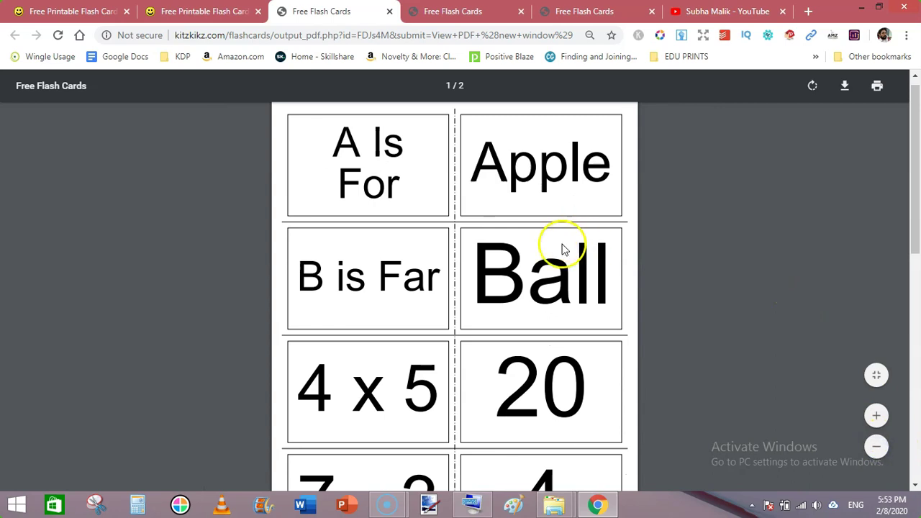
pyautogui.click(191, 11)
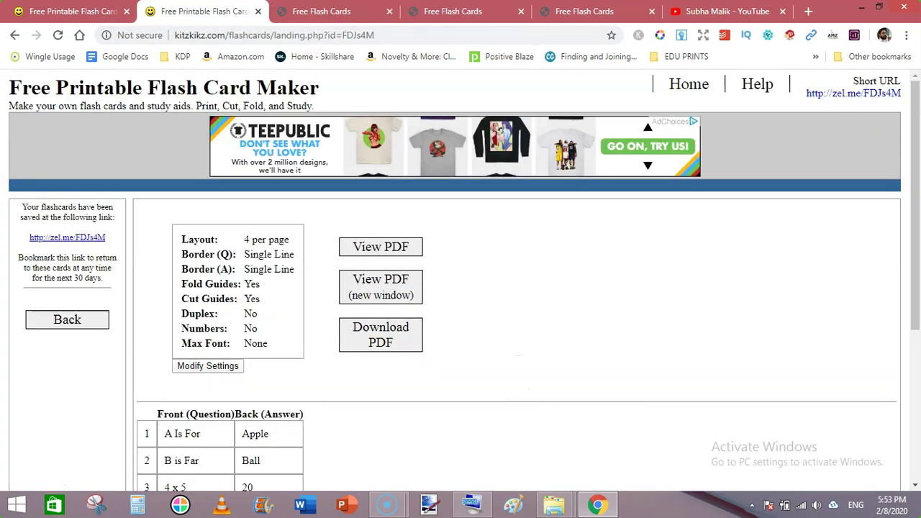
# Step: Replace the Max Font Size value with 18 and save the options
pyautogui.click(205, 367)
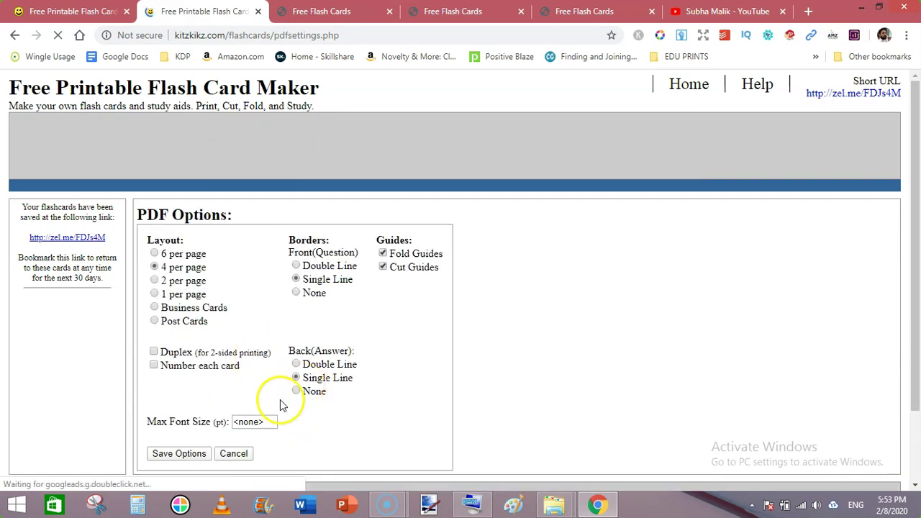
pyautogui.click(266, 422)
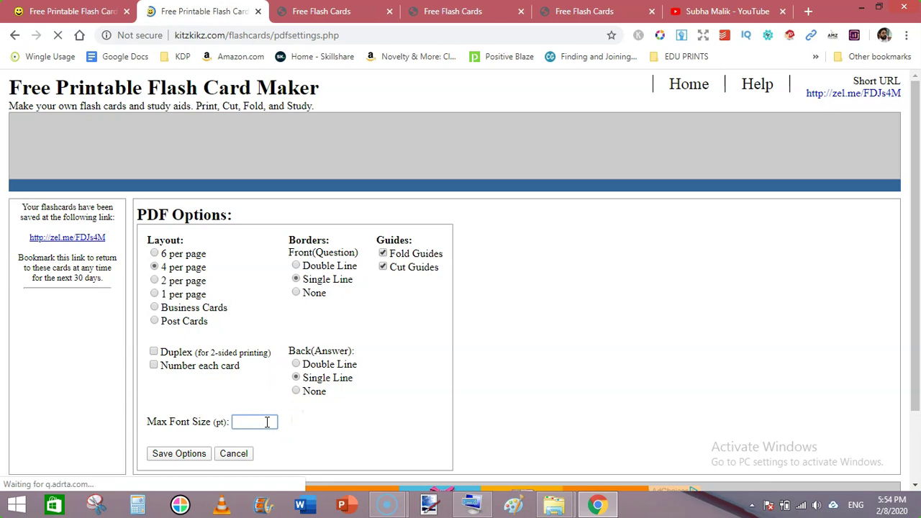
pyautogui.click(267, 422)
pyautogui.write('1')
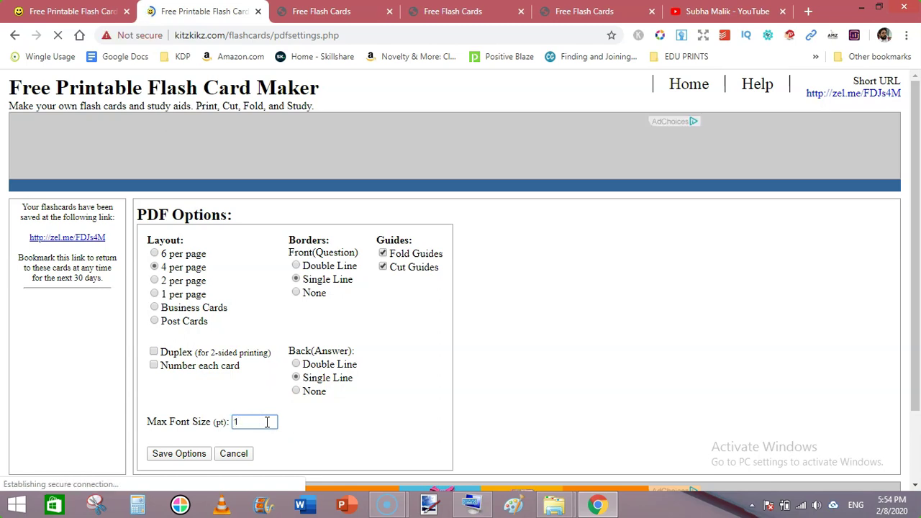
pyautogui.write('9')
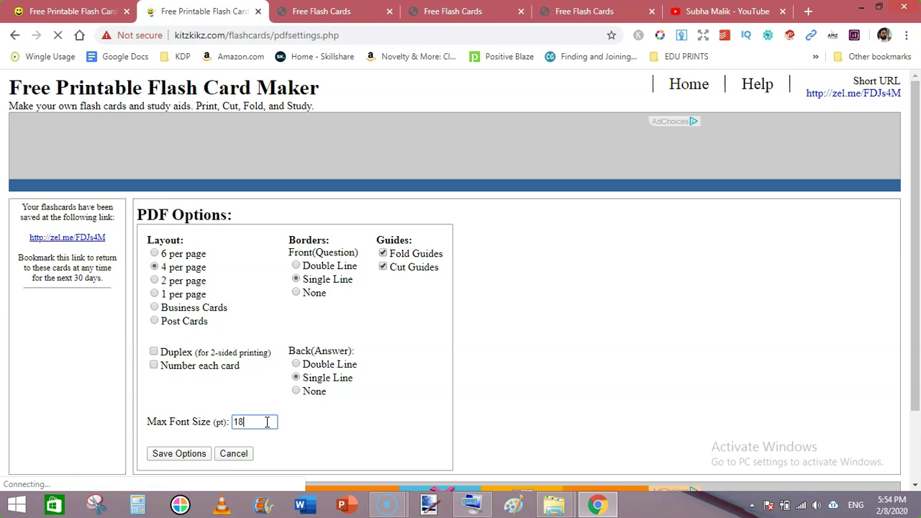
pyautogui.click(177, 454)
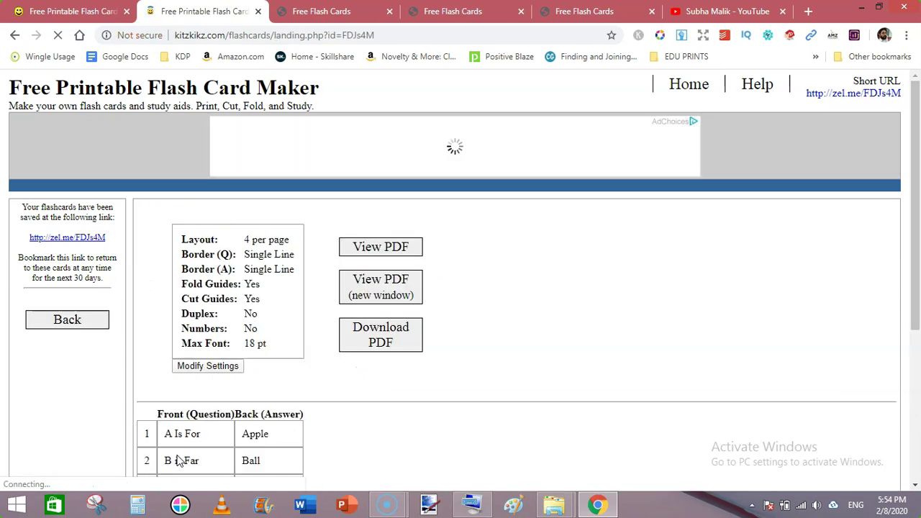
# Step: Scroll through the 18 pt card PDF, then close the old PDF preview tabs
pyautogui.click(378, 322)
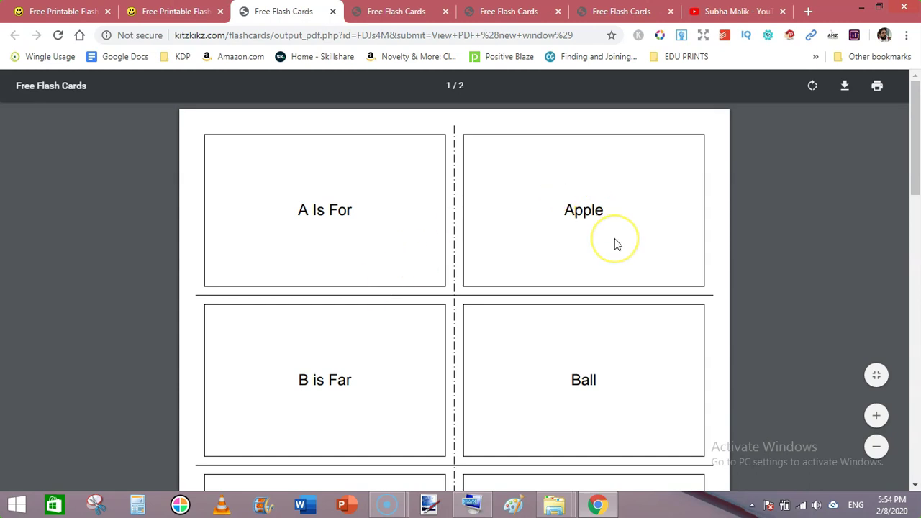
pyautogui.moveTo(916, 130); pyautogui.dragTo(917, 310)
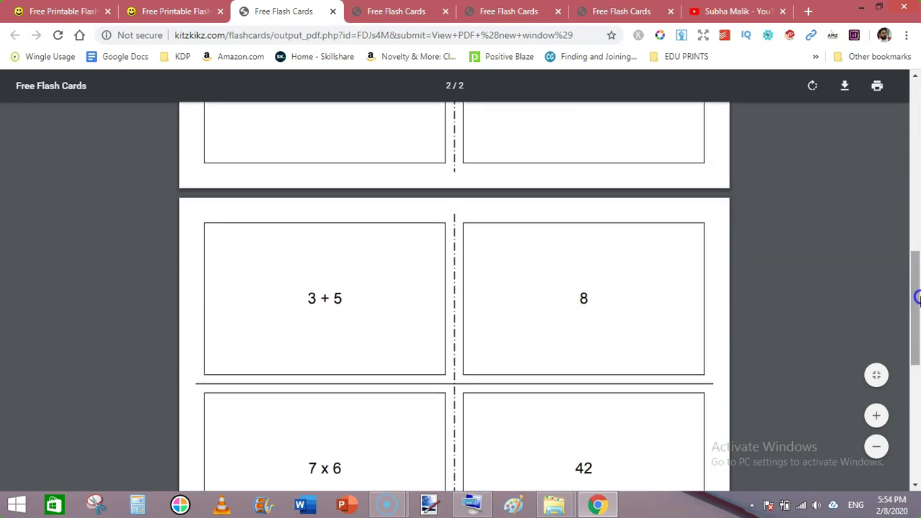
pyautogui.click(332, 10)
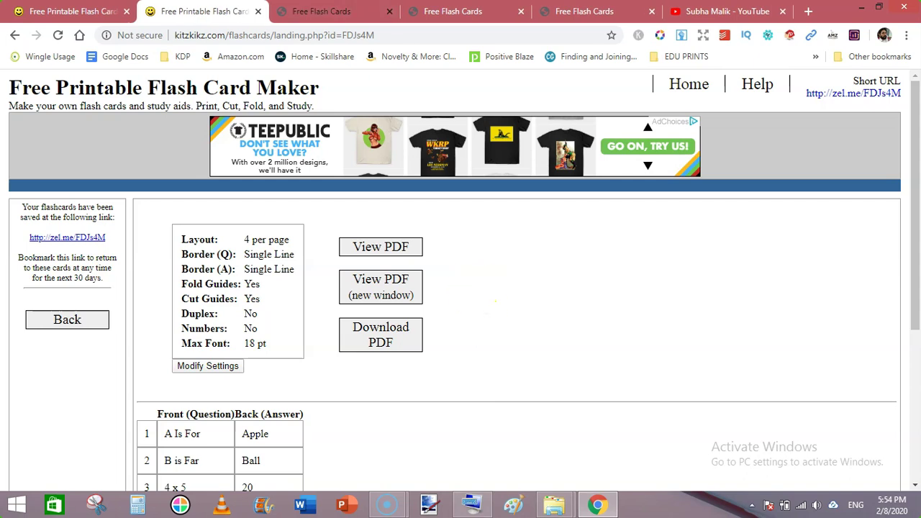
pyautogui.click(391, 12)
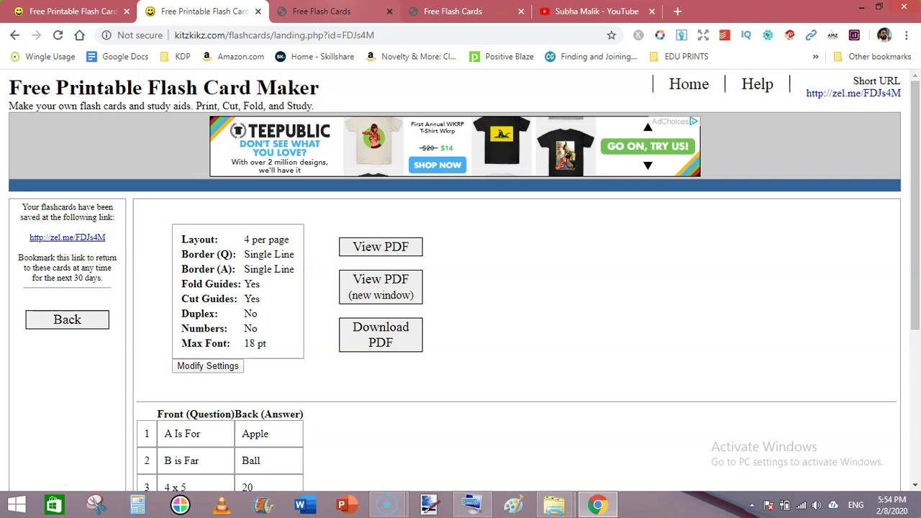
pyautogui.click(441, 9)
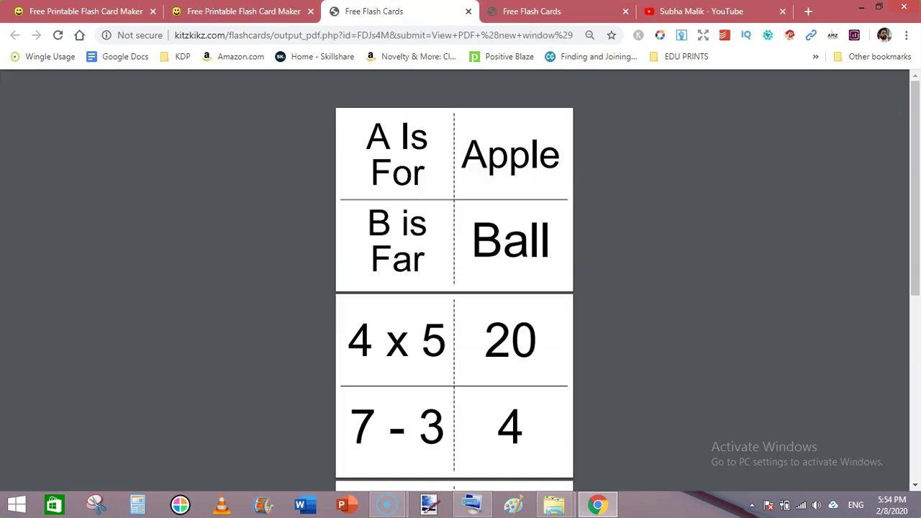
pyautogui.click(469, 11)
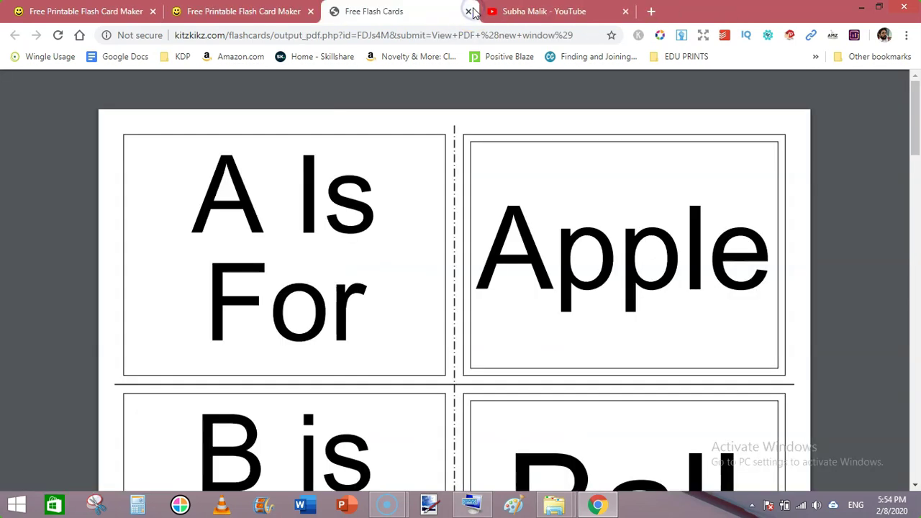
# Step: Scroll the YouTube channel's Videos grid down to older uploads and back to the top
pyautogui.click(544, 11)
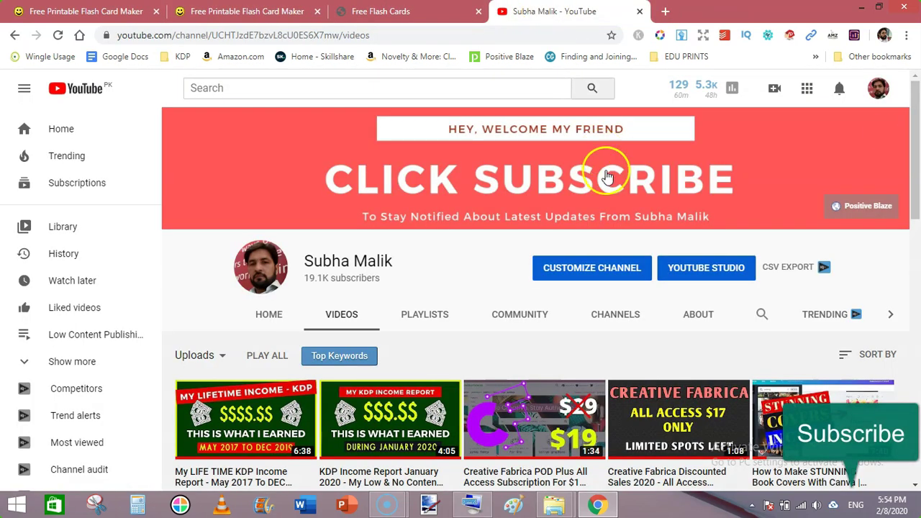
pyautogui.moveTo(918, 130); pyautogui.dragTo(917, 311)
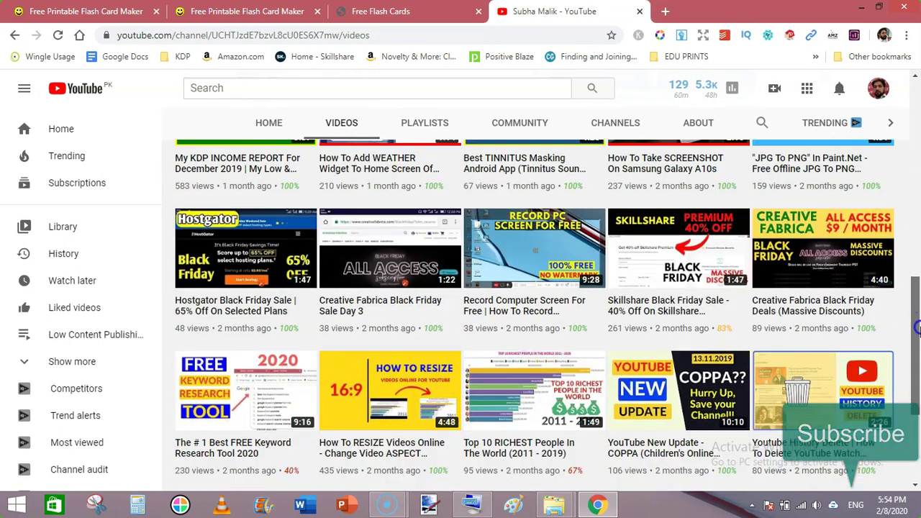
pyautogui.moveTo(917, 310); pyautogui.dragTo(917, 392)
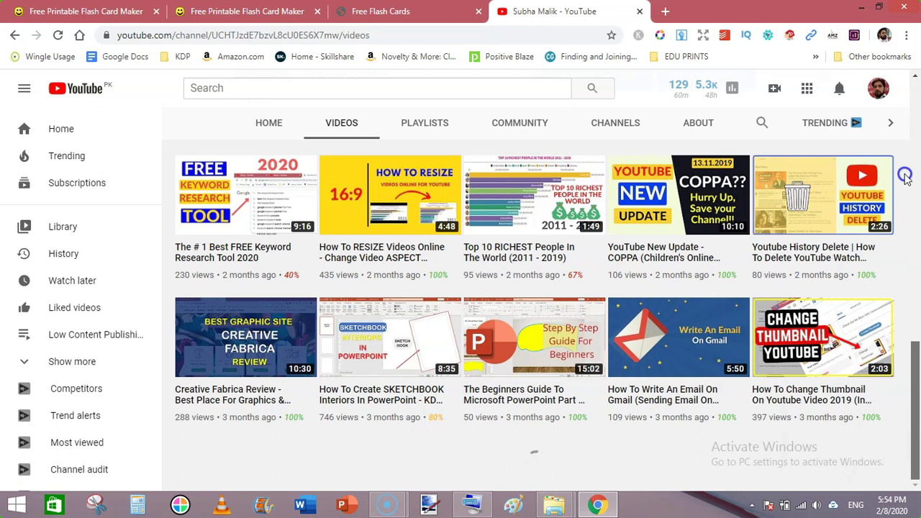
pyautogui.moveTo(905, 176); pyautogui.dragTo(906, 90)
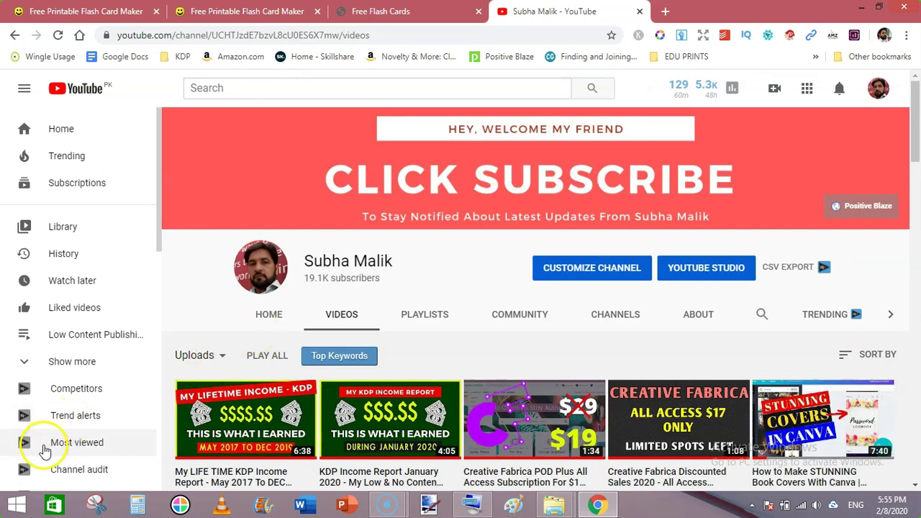